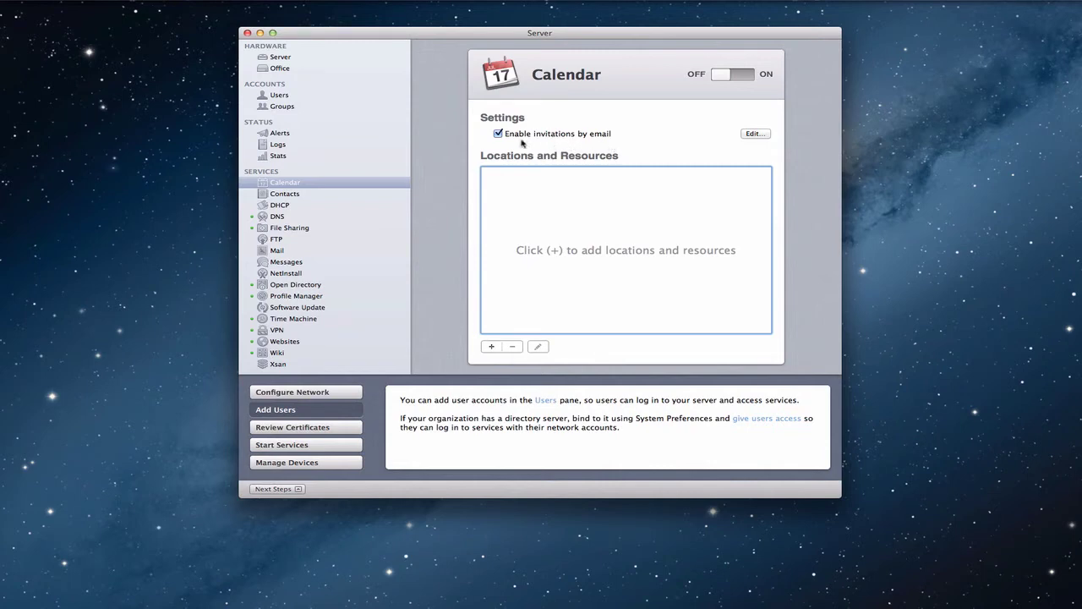
Replace the default invitation email address with the account's own email address.
{"action": "left_click", "coordinate": [754, 135]}
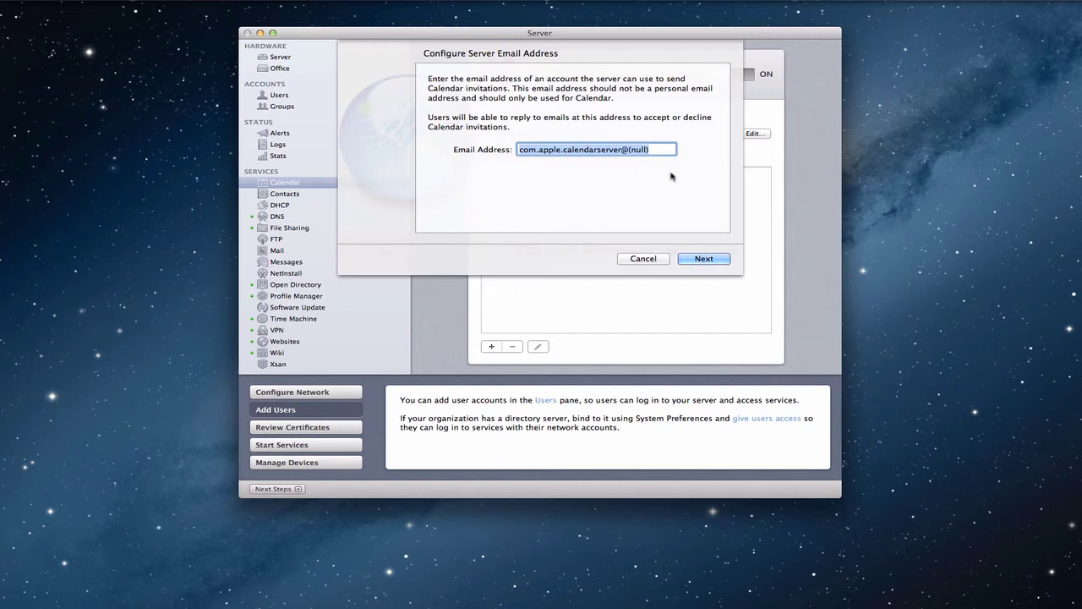
{"action": "left_click", "coordinate": [707, 261]}
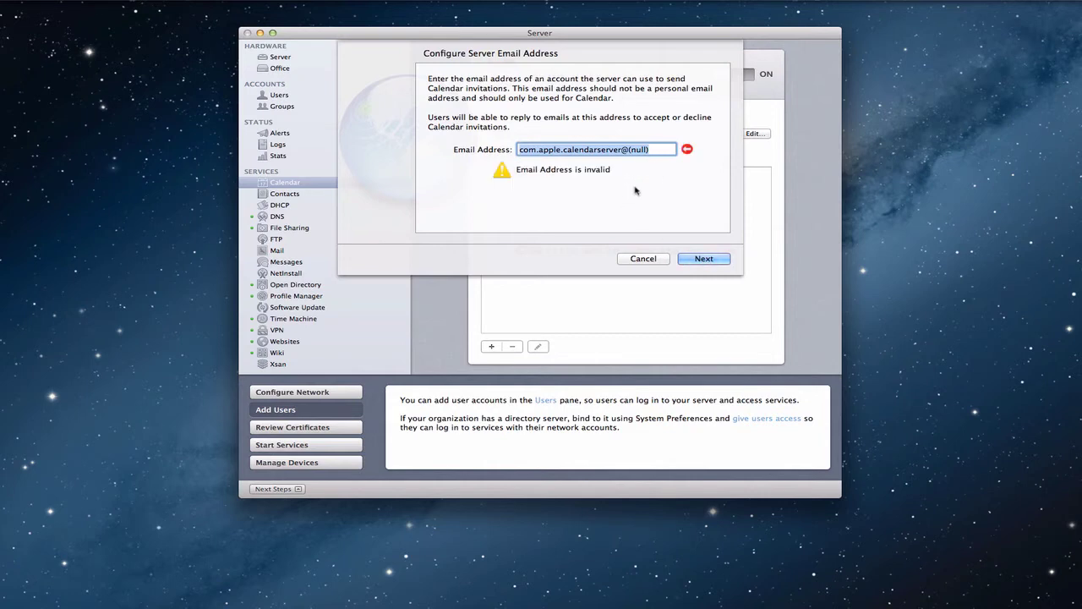
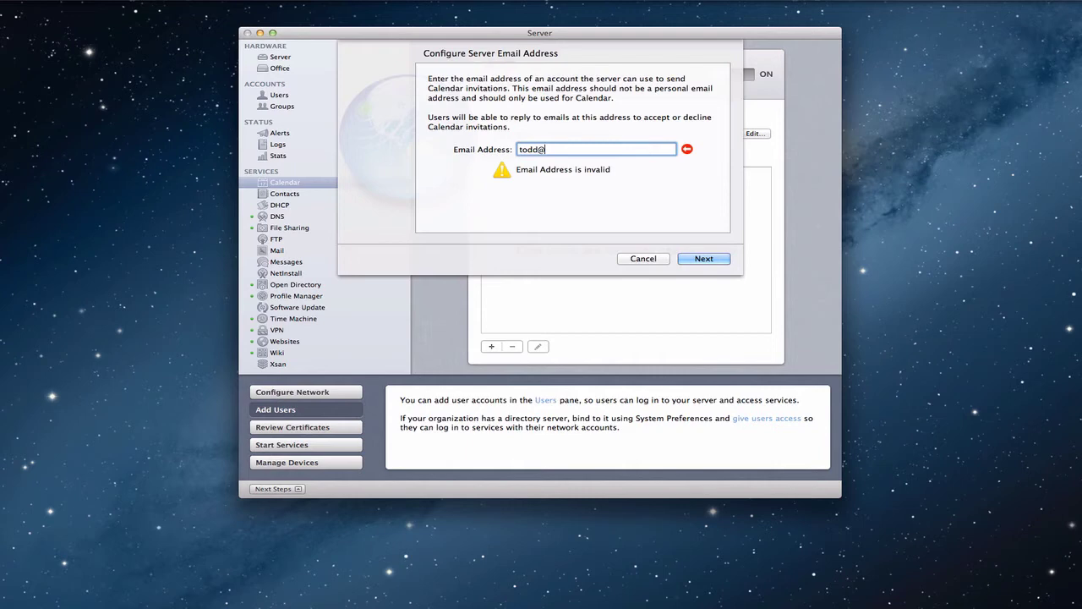
Move on to the incoming mail settings, keeping IMAP as the mail server type.
{"action": "left_click", "coordinate": [701, 261]}
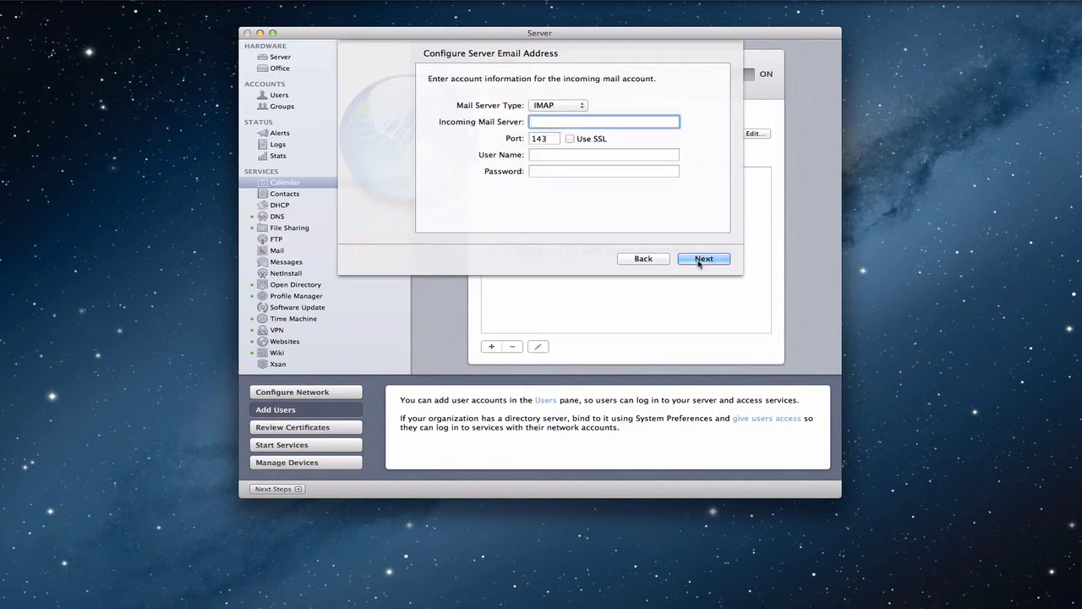
{"action": "left_click", "coordinate": [583, 107]}
{"action": "left_click", "coordinate": [582, 106]}
{"action": "left_click", "coordinate": [691, 260]}
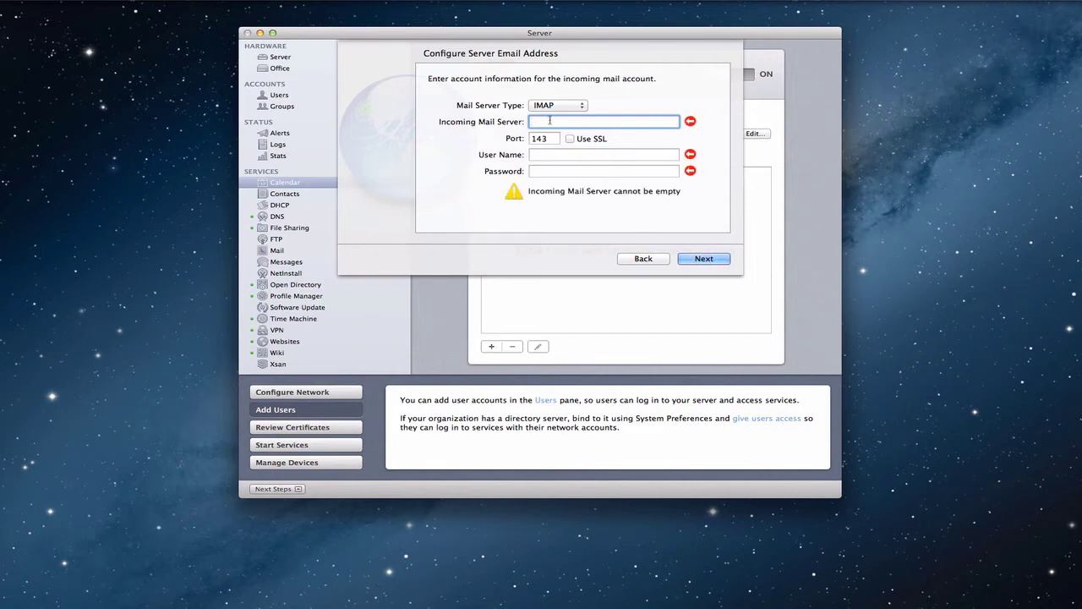
Enter the incoming mail server, keep port 143, and fill in the account's user name and password.
{"action": "type", "text": "mail.toddolthoff.com"}
{"action": "key", "text": "Tab"}
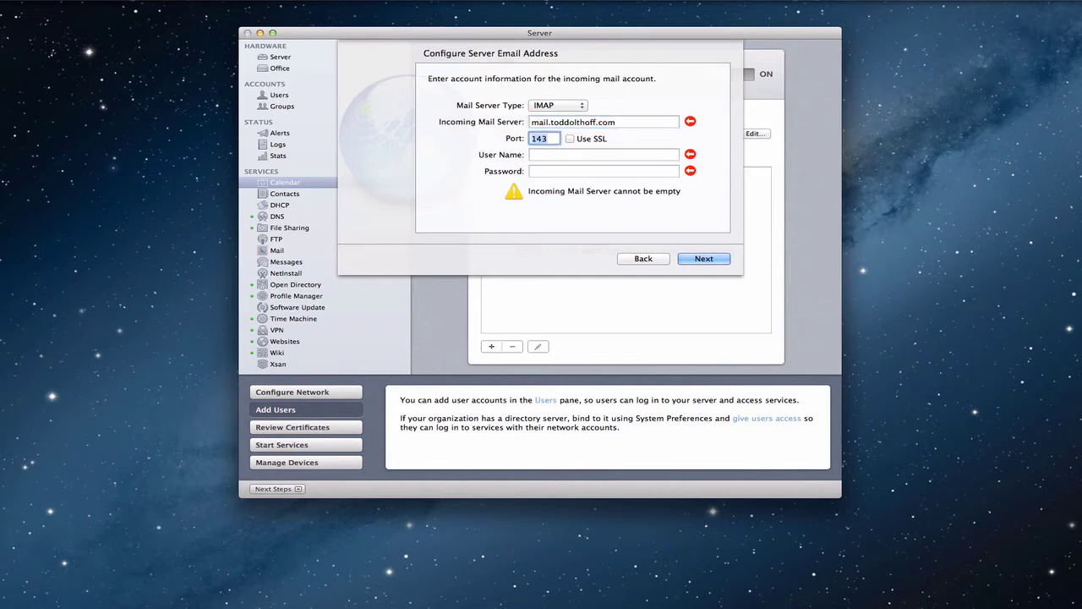
{"action": "key", "text": "Tab"}
{"action": "type", "text": "john"}
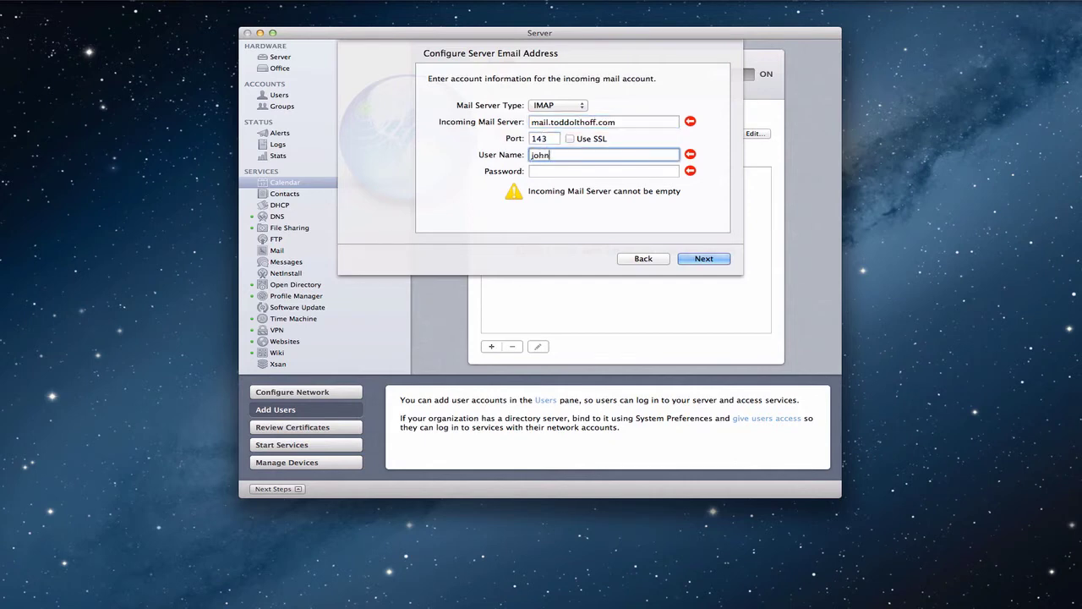
{"action": "key", "text": "Tab"}
{"action": "type", "text": "passwd"}
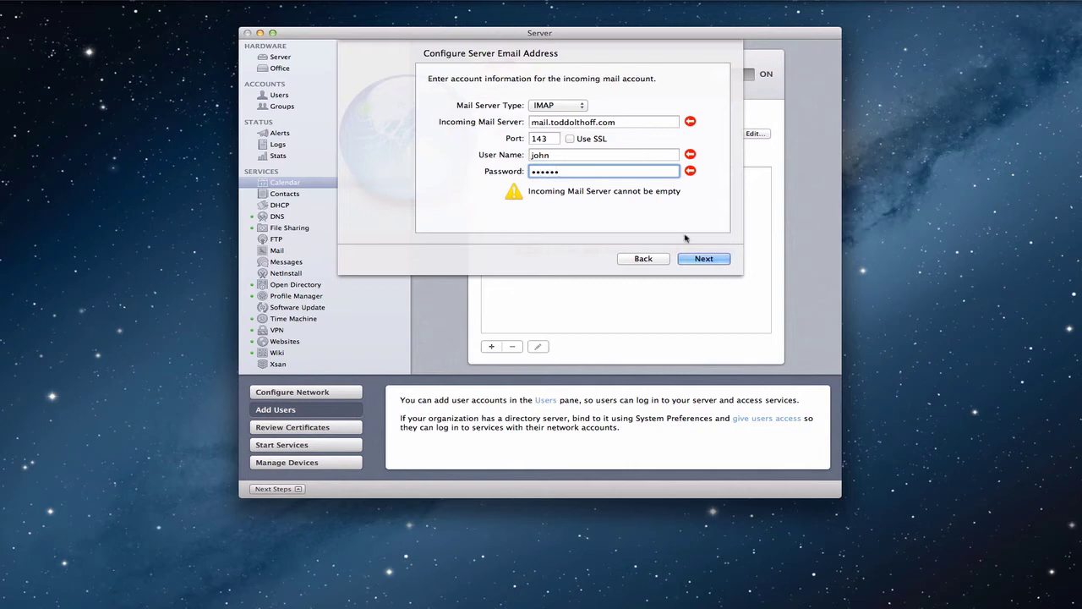
{"action": "key", "text": "Return"}
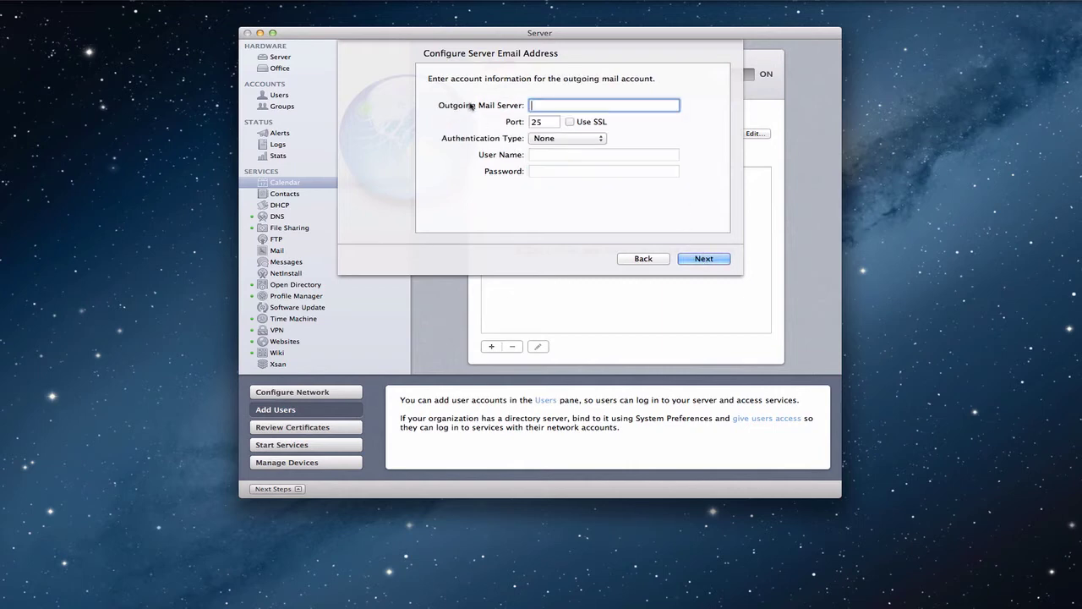
Enter the outgoing SMTP server with authentication None and view the account summary.
{"action": "type", "text": "smtp.toddolthoff.com"}
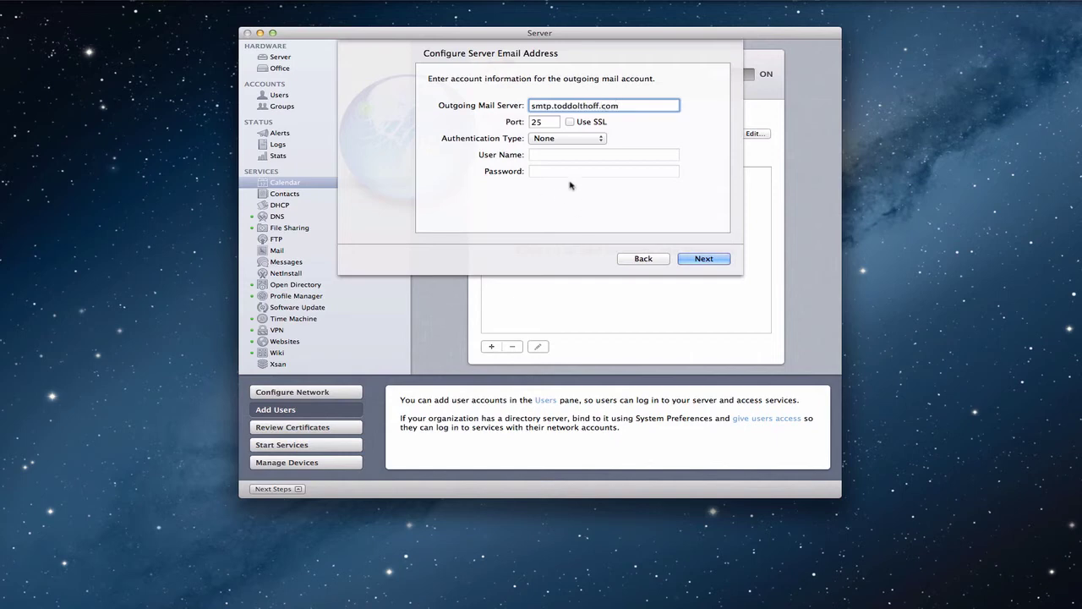
{"action": "left_click", "coordinate": [602, 141]}
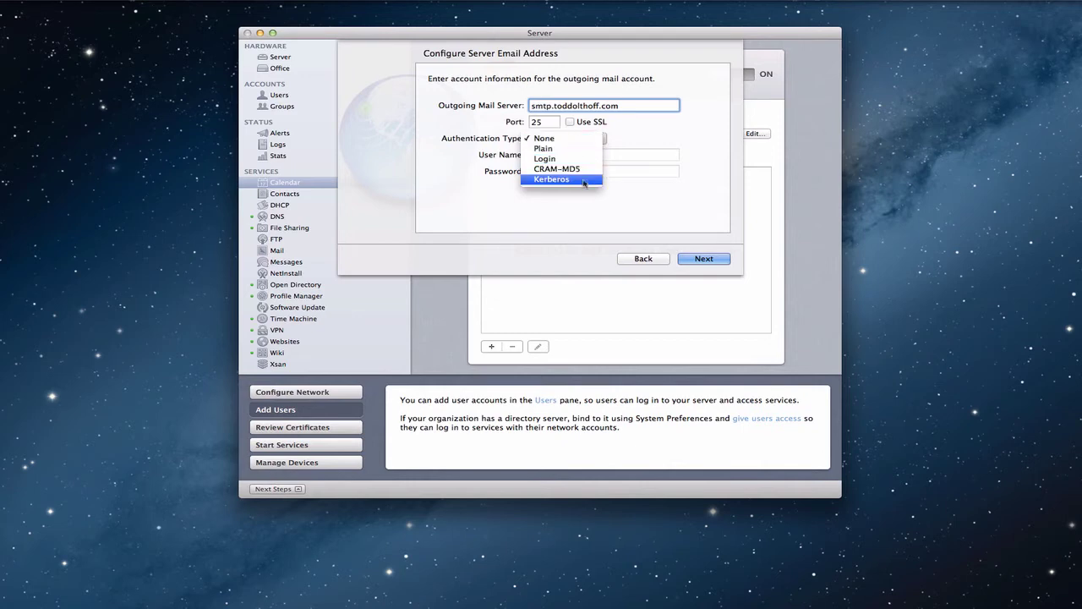
{"action": "left_click", "coordinate": [657, 135]}
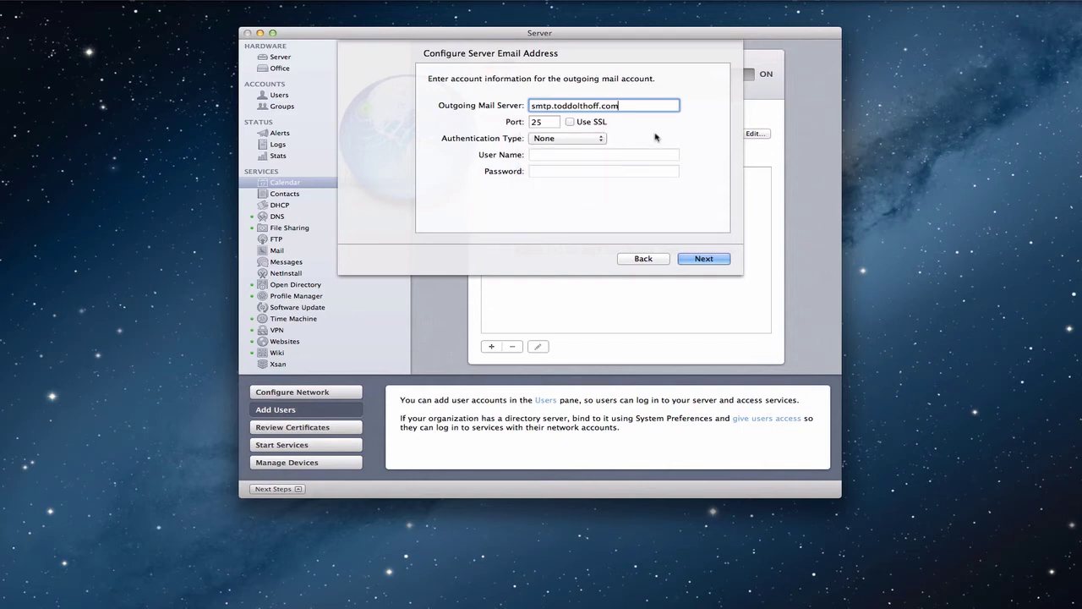
{"action": "left_click", "coordinate": [693, 259]}
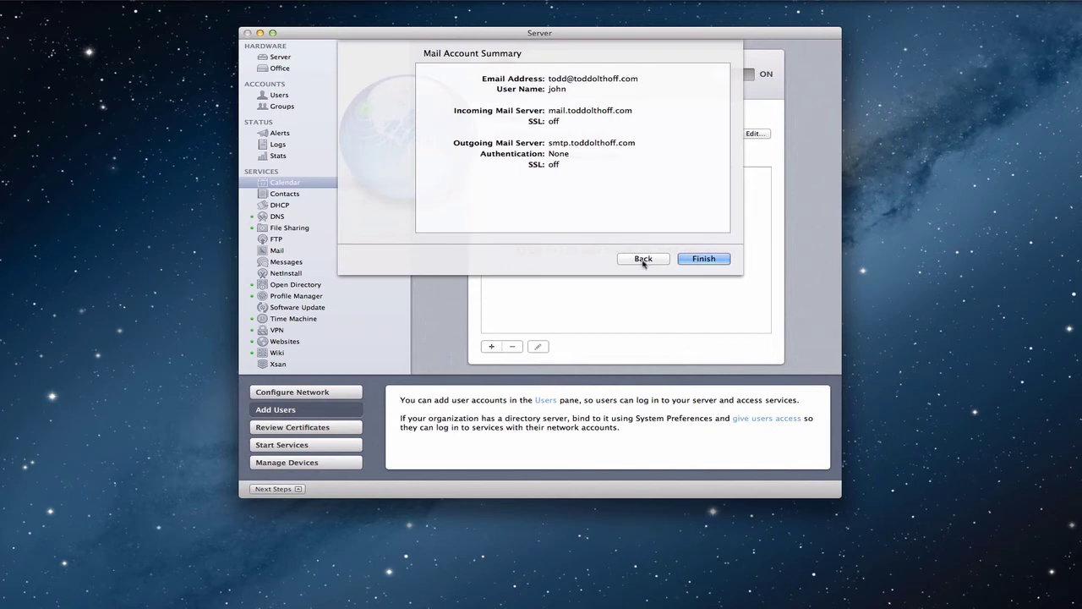
Step back through the wizard to the email address page.
{"action": "left_click", "coordinate": [644, 262]}
{"action": "left_click", "coordinate": [644, 260]}
{"action": "left_click", "coordinate": [644, 259]}
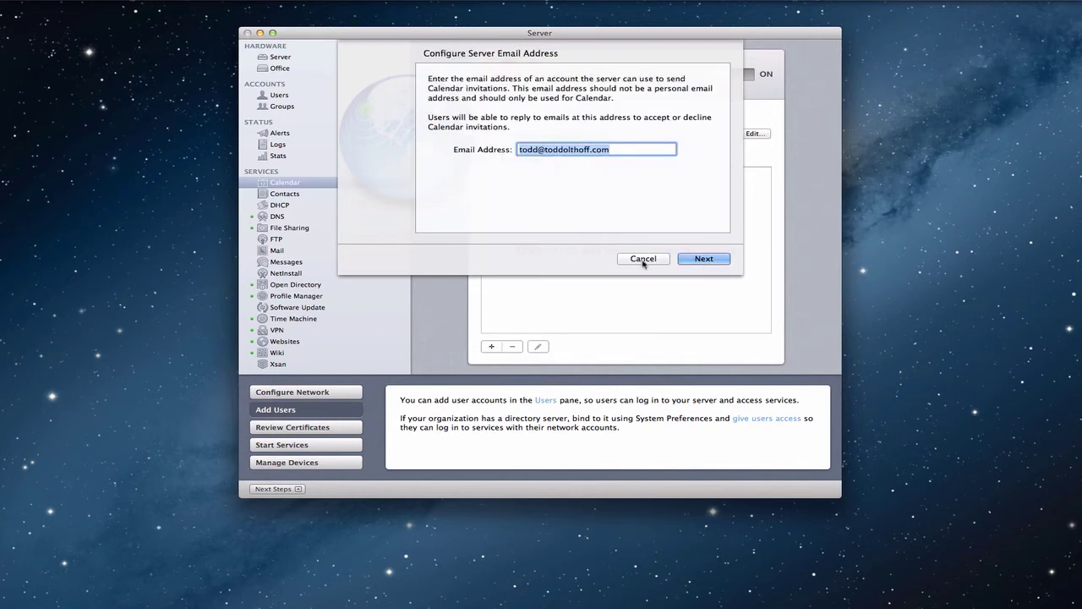
Cancel the email setup, disable email invitations, and add a new entry of type Location.
{"action": "left_click", "coordinate": [643, 259]}
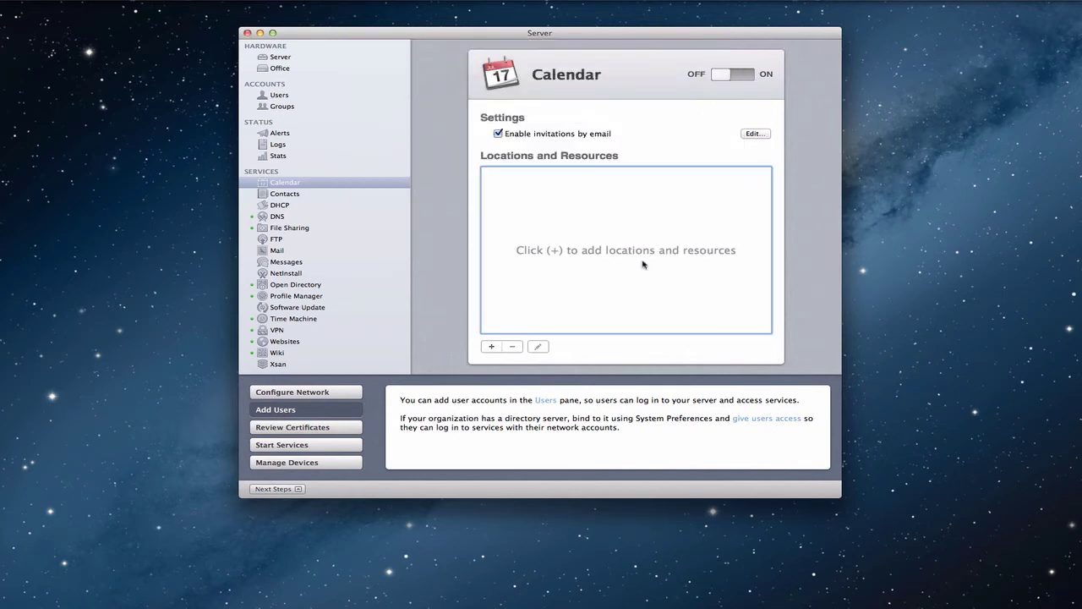
{"action": "left_click", "coordinate": [498, 133]}
{"action": "left_click", "coordinate": [492, 348]}
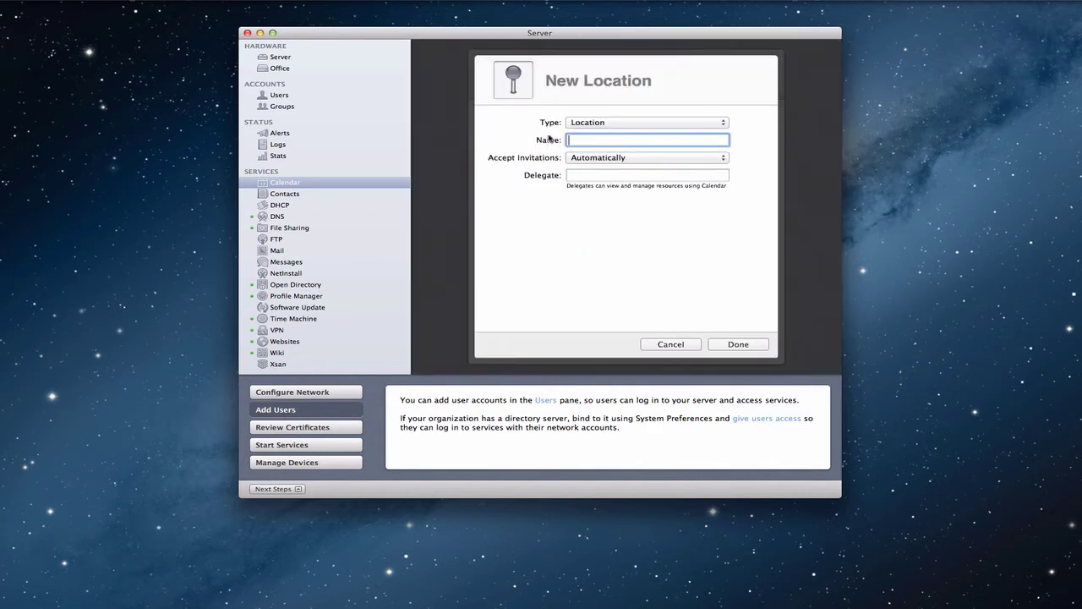
{"action": "left_click", "coordinate": [724, 123]}
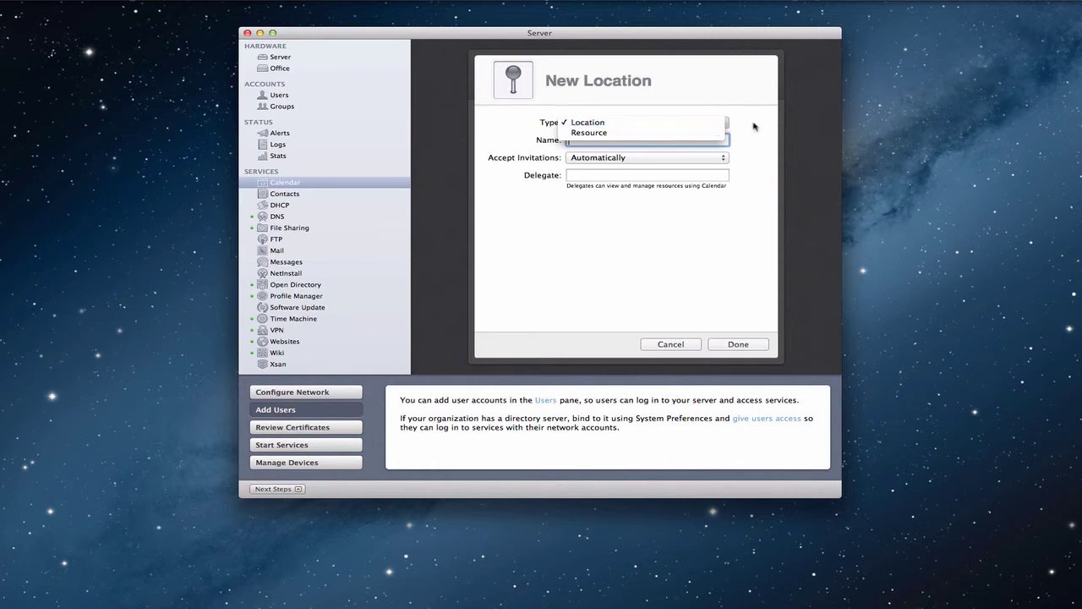
{"action": "left_click", "coordinate": [754, 126]}
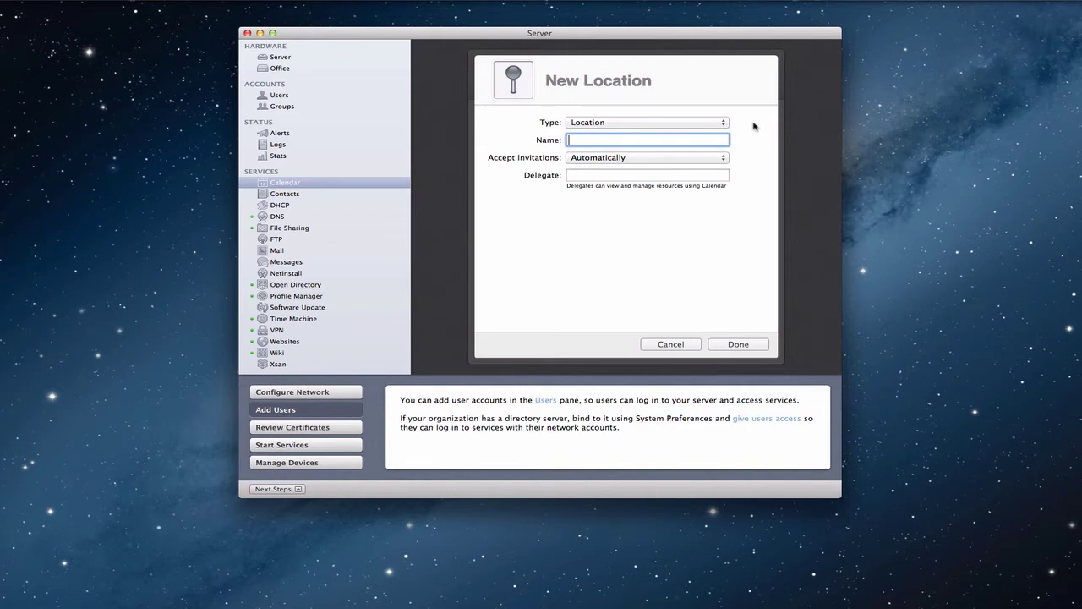
Name the location Living Room, accept invitations automatically, and save it.
{"action": "type", "text": "Livin"}
{"action": "key", "text": "BackSpace"}
{"action": "key", "text": "BackSpace"}
{"action": "key", "text": "BackSpace"}
{"action": "key", "text": "BackSpace"}
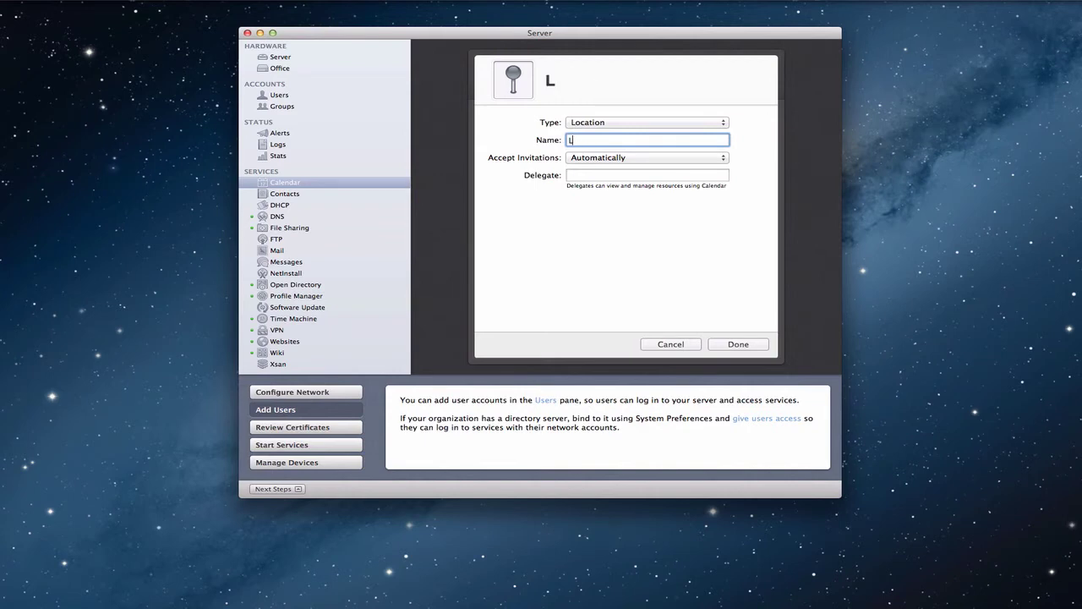
{"action": "type", "text": "iving Room"}
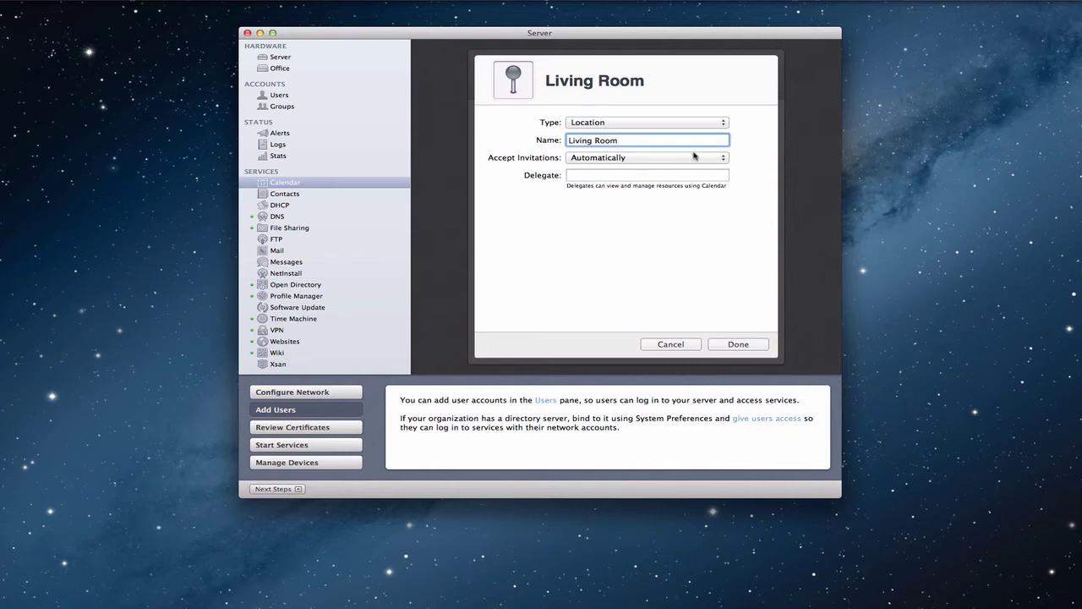
{"action": "left_click", "coordinate": [725, 158]}
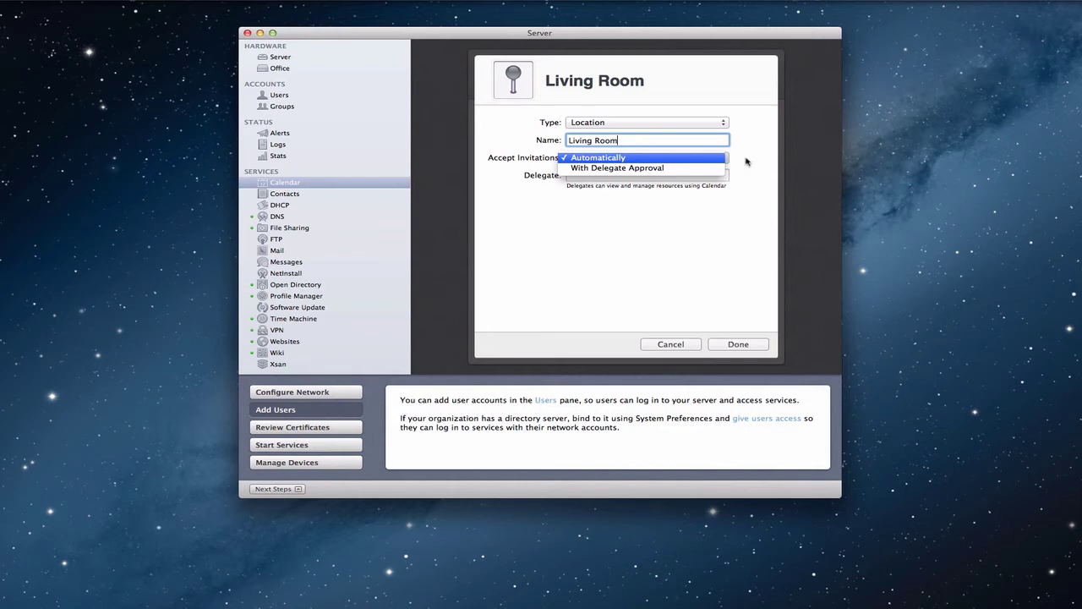
{"action": "left_click", "coordinate": [747, 161]}
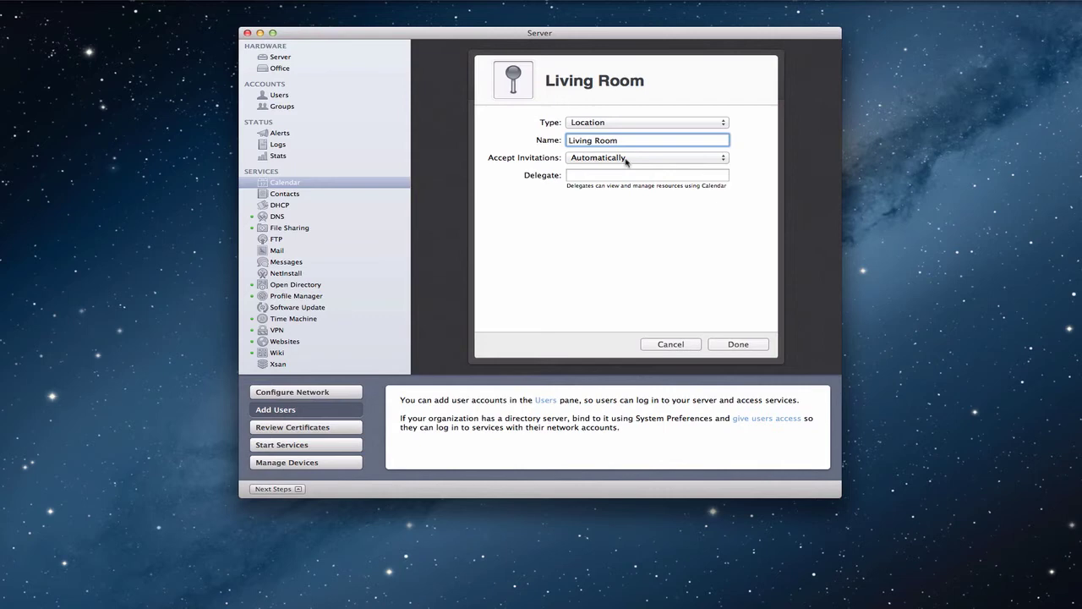
{"action": "left_click", "coordinate": [739, 345]}
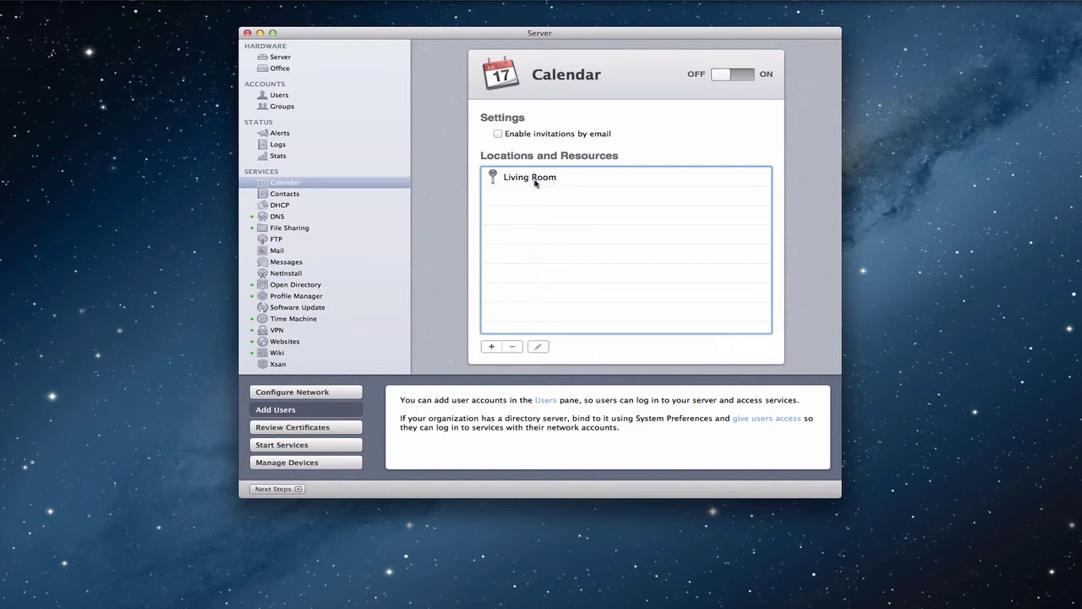
{"action": "left_click", "coordinate": [491, 348]}
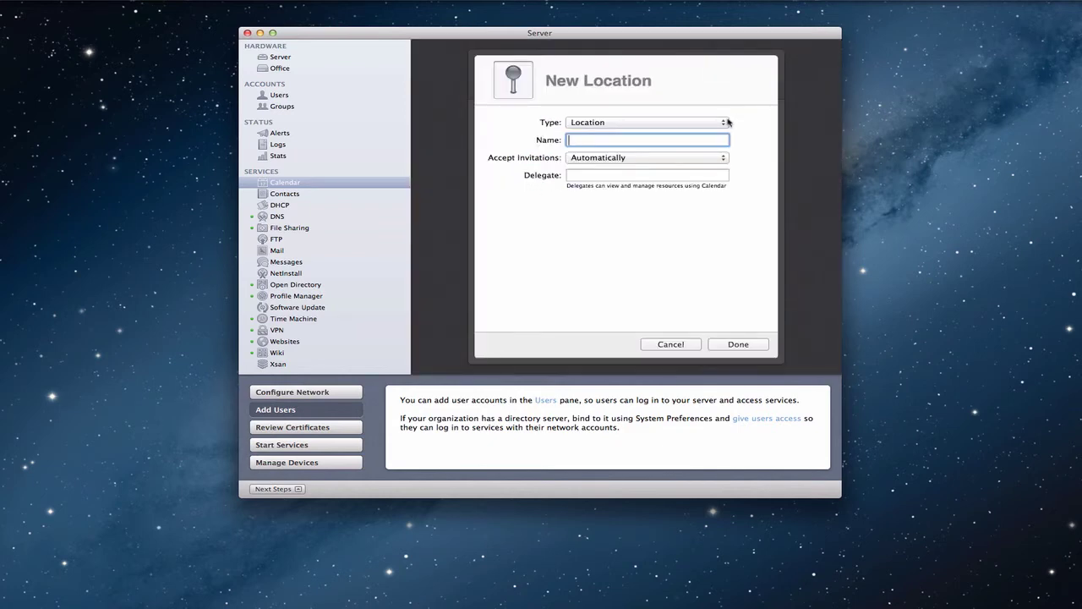
{"action": "left_click", "coordinate": [718, 126]}
{"action": "left_click", "coordinate": [713, 132]}
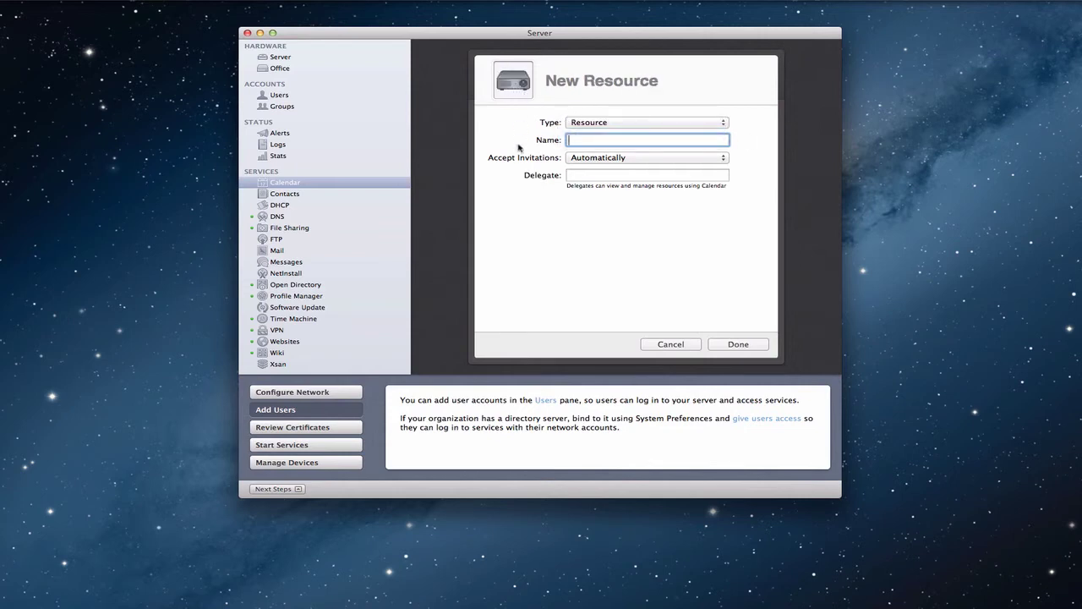
{"action": "type", "text": "PLa"}
{"action": "key", "text": "BackSpace"}
{"action": "key", "text": "BackSpace"}
{"action": "type", "text": "la"}
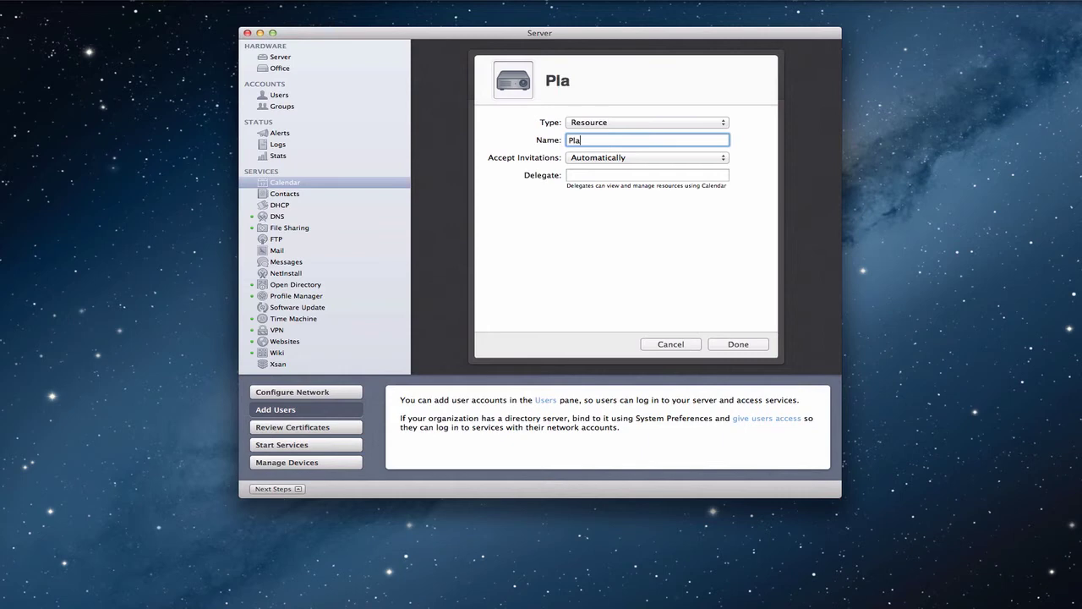
{"action": "type", "text": "ystation a"}
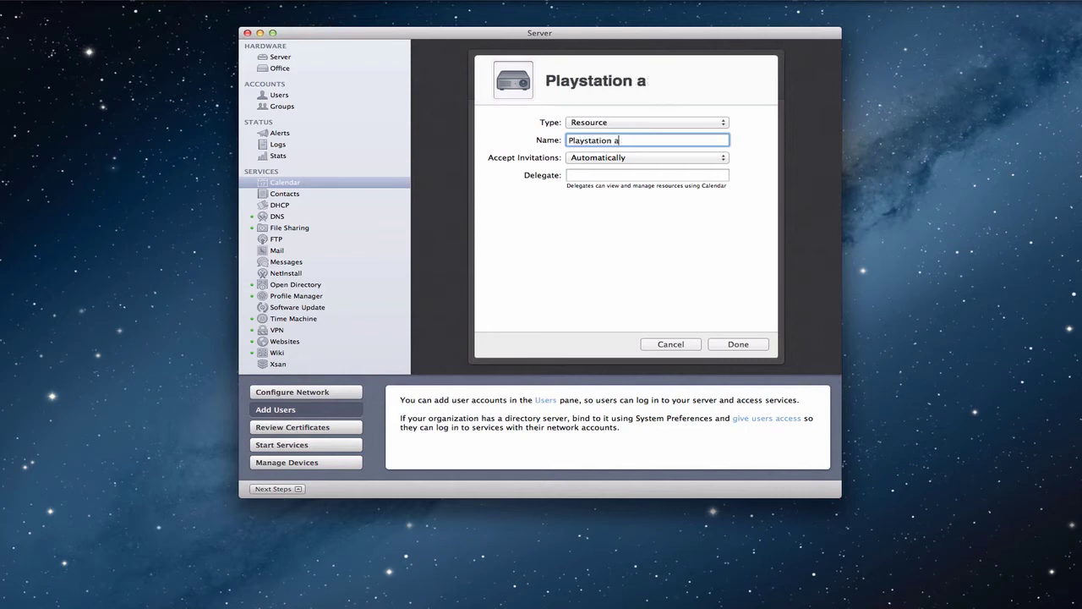
{"action": "key", "text": "BackSpace"}
{"action": "type", "text": "3"}
{"action": "left_click", "coordinate": [736, 345]}
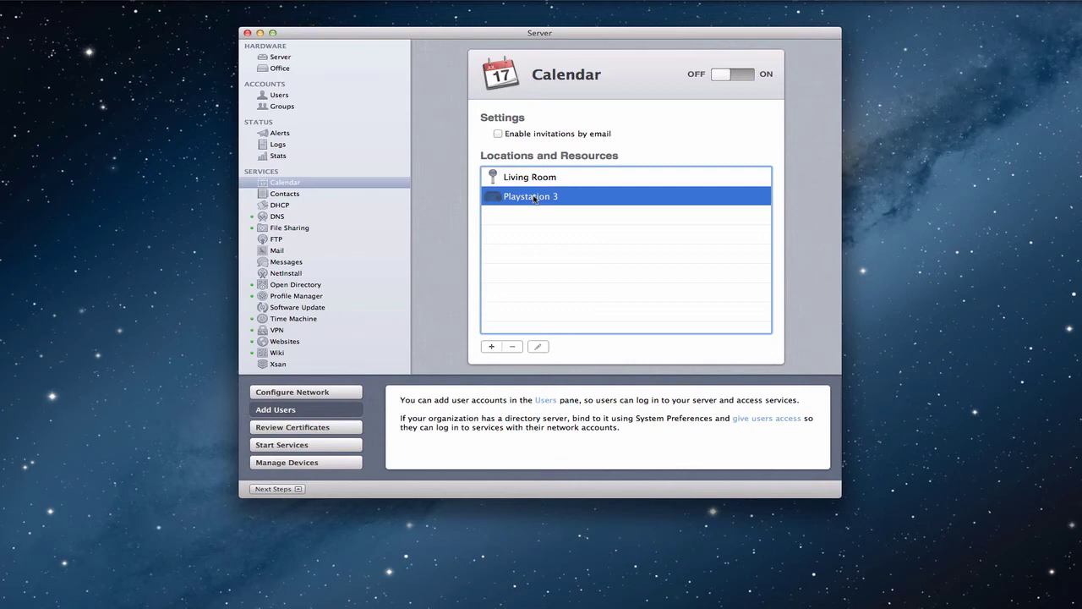
{"action": "left_click", "coordinate": [539, 347]}
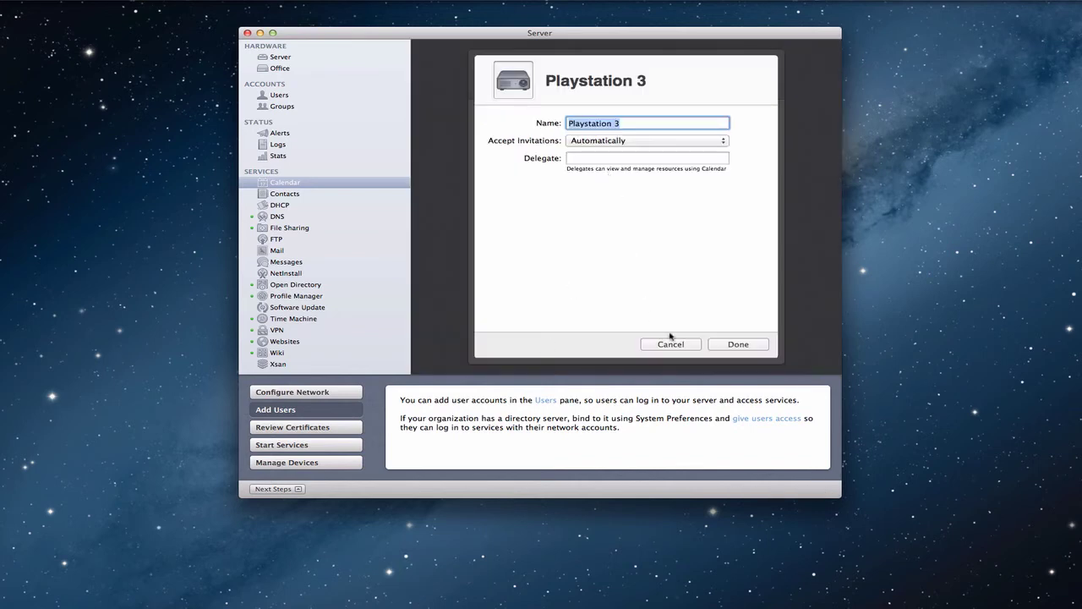
{"action": "left_click", "coordinate": [671, 343]}
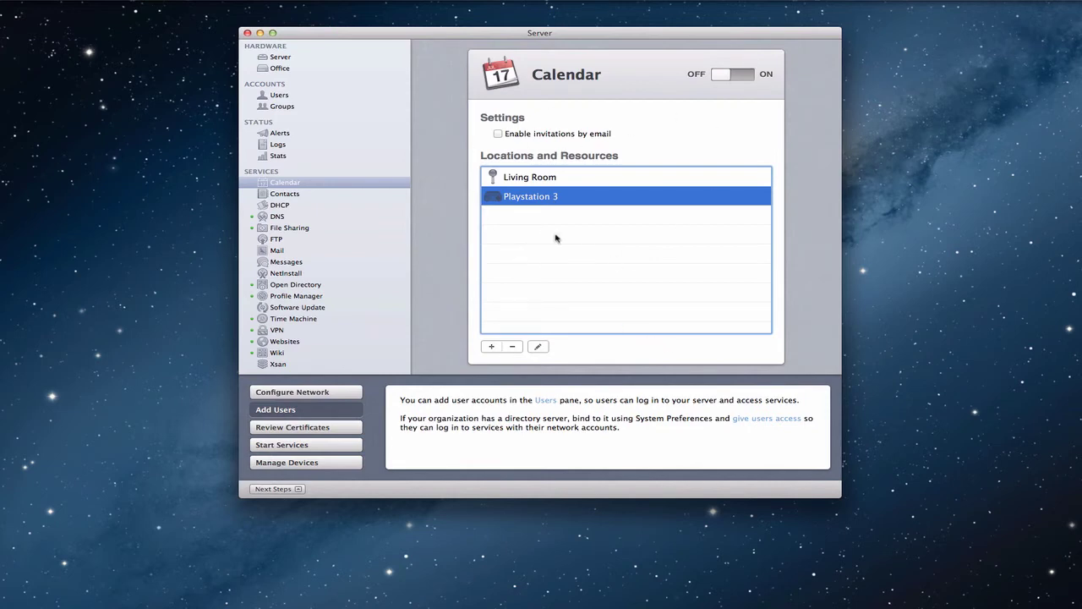
Turn the Calendar service ON, briefly checking Profile Manager before returning to Calendar.
{"action": "left_click", "coordinate": [725, 77]}
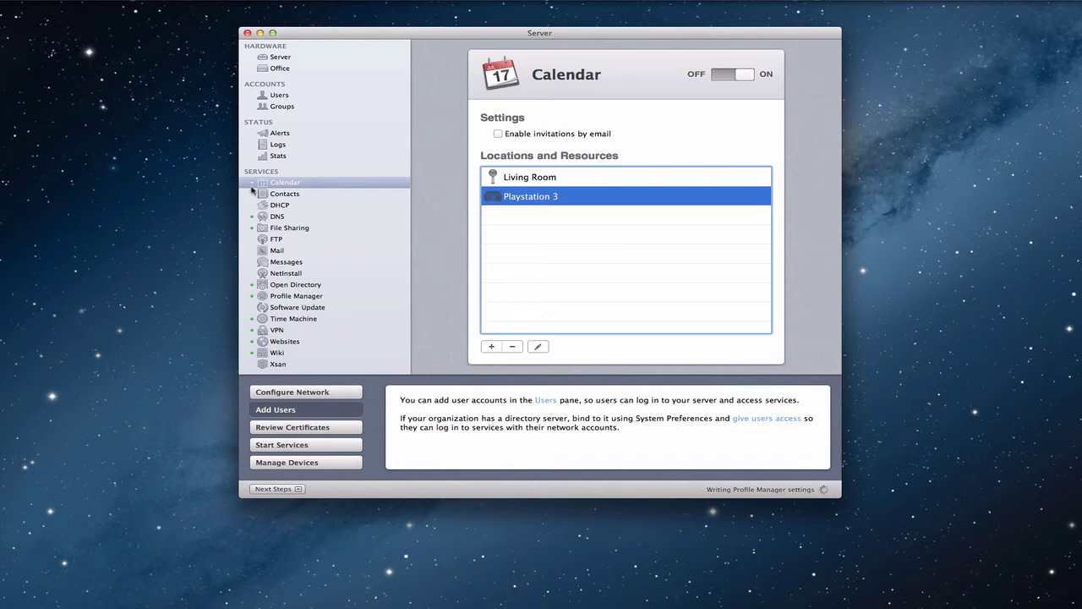
{"action": "left_click", "coordinate": [288, 296]}
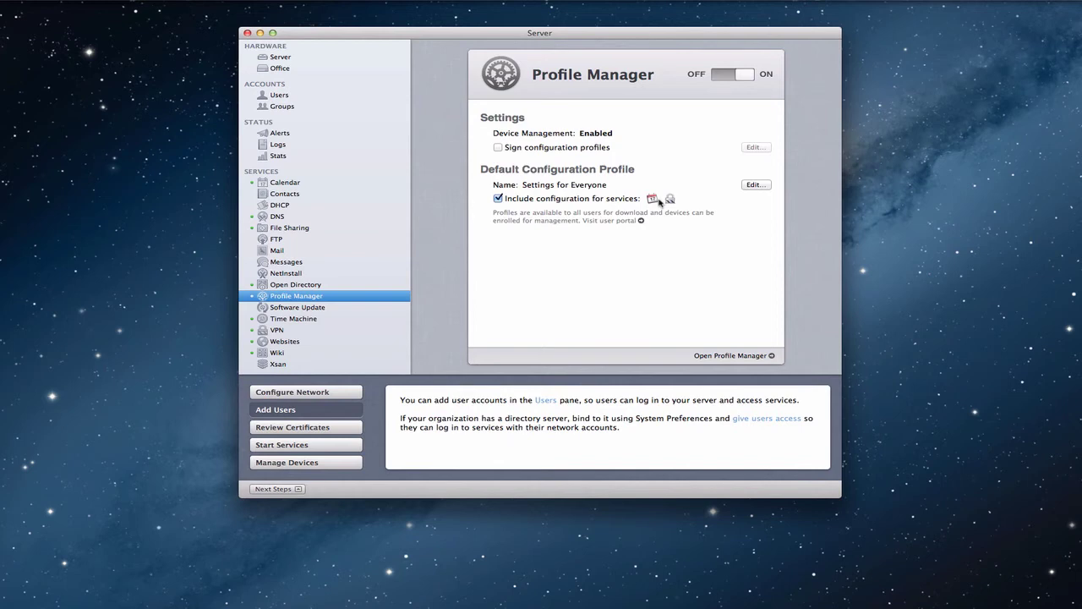
{"action": "left_click", "coordinate": [288, 188]}
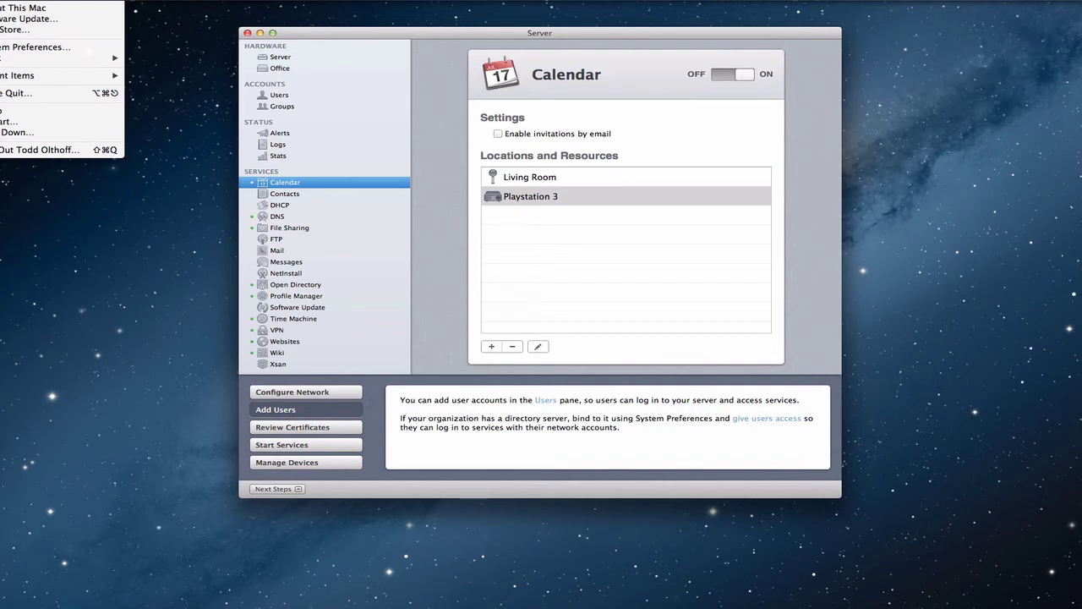
Open Mail, Contacts & Calendars in System Preferences and choose Add Other Account.
{"action": "left_click", "coordinate": [29, 48]}
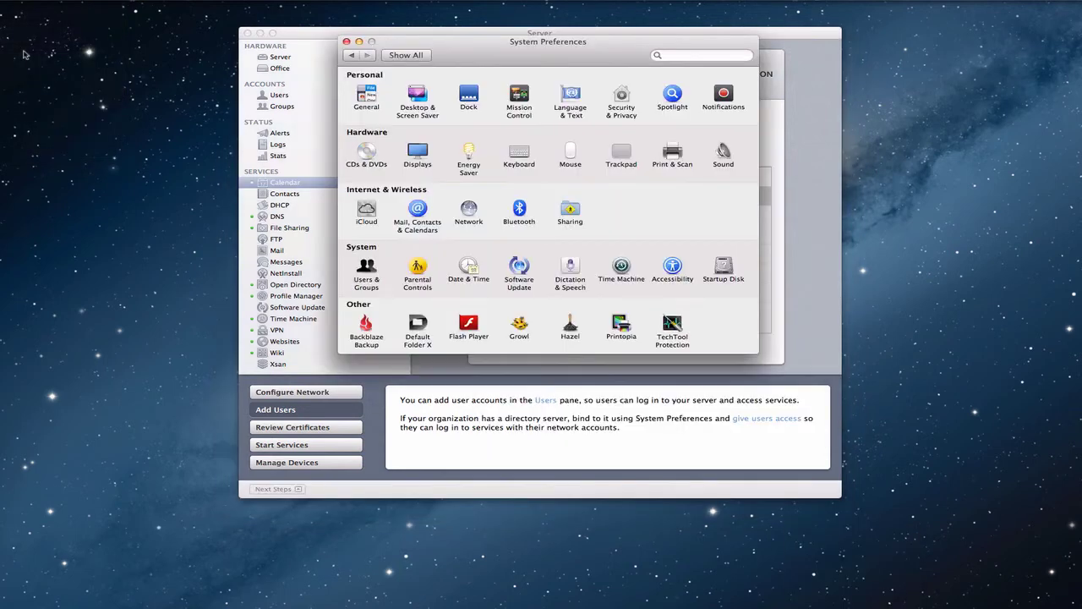
{"action": "left_click", "coordinate": [259, 34]}
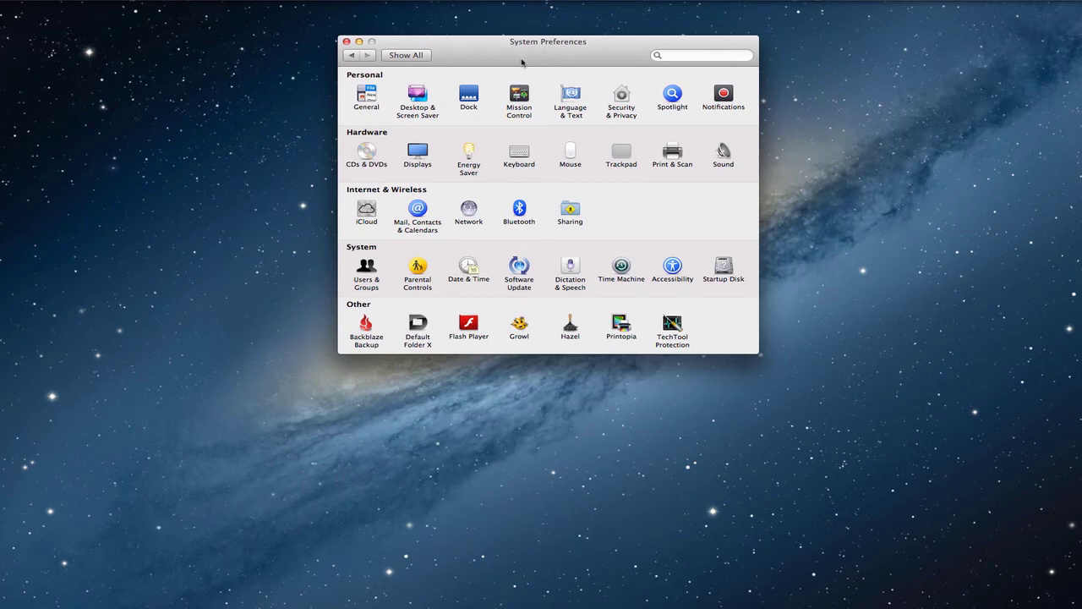
{"action": "left_click", "coordinate": [418, 209]}
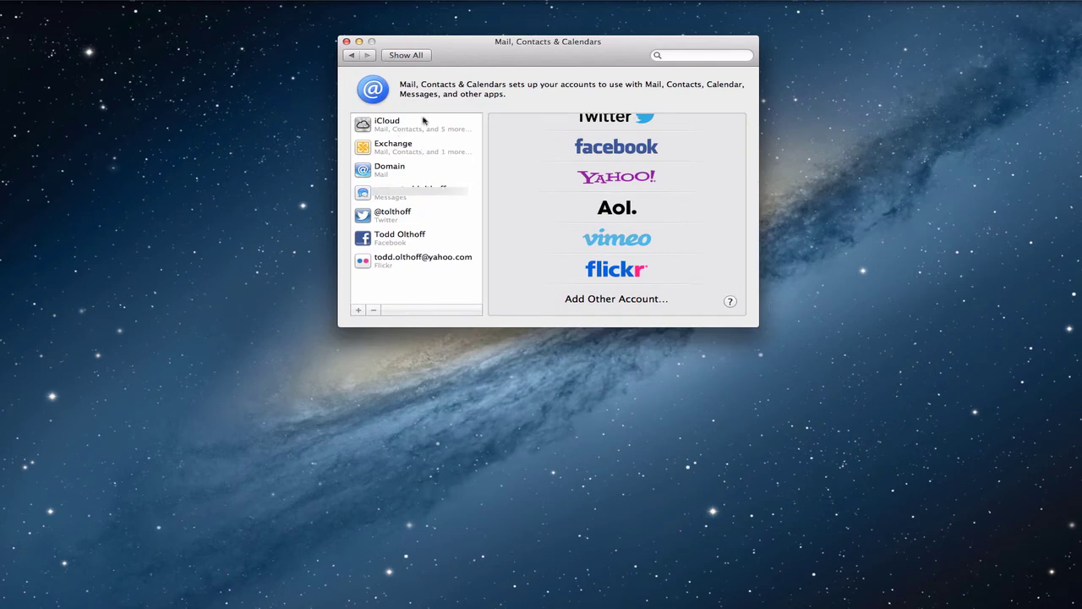
{"action": "scroll", "coordinate": [592, 191], "scroll_direction": "down", "scroll_amount": 1}
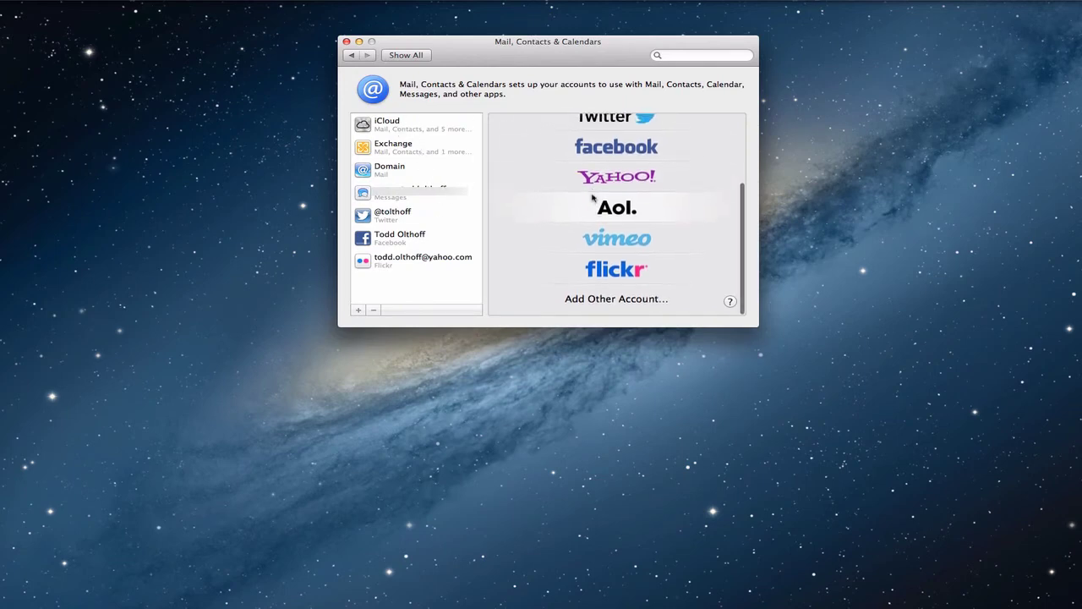
{"action": "left_click", "coordinate": [626, 302]}
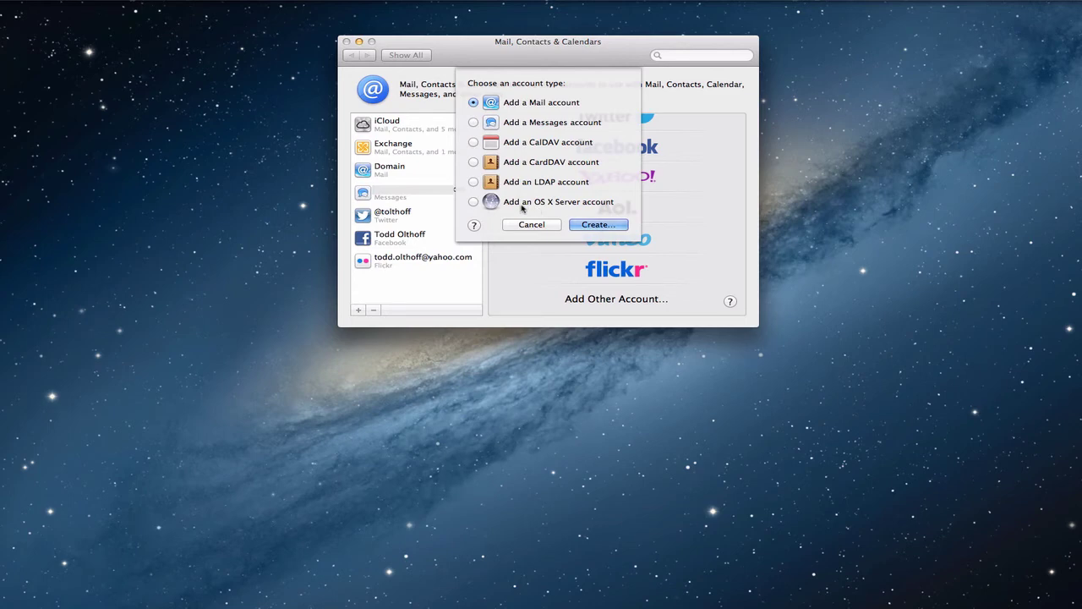
Create an OS X Server account on the nearby server named Server.
{"action": "left_click", "coordinate": [475, 204]}
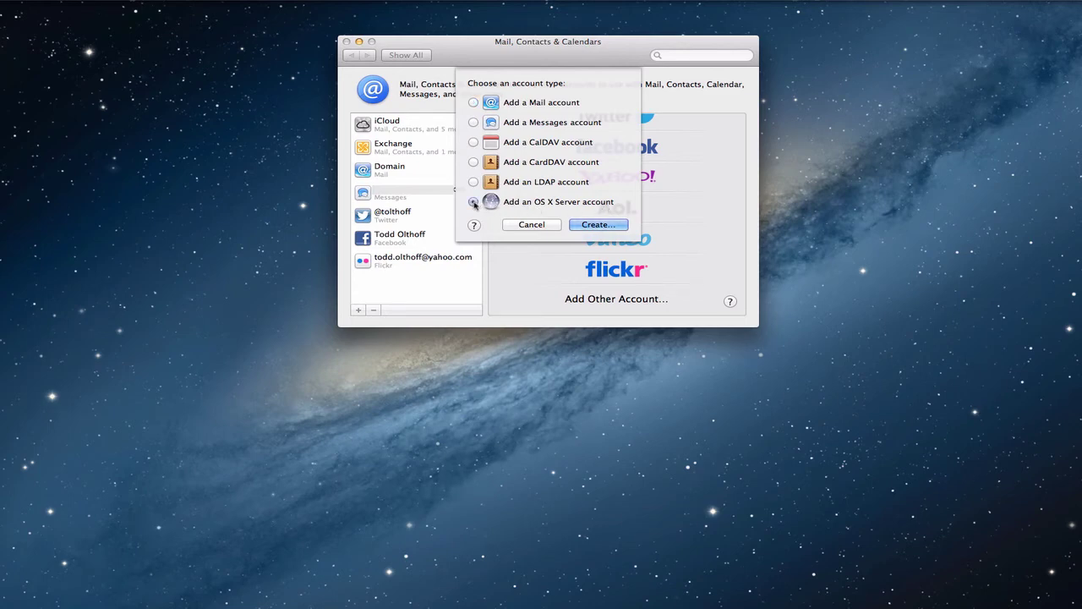
{"action": "left_click", "coordinate": [591, 225]}
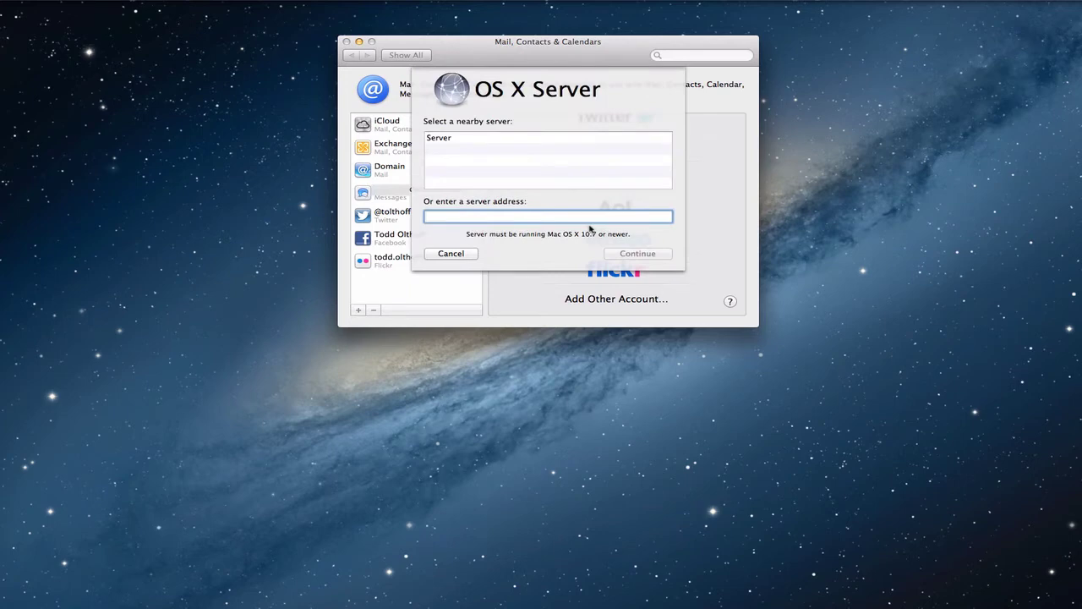
{"action": "left_click", "coordinate": [453, 139]}
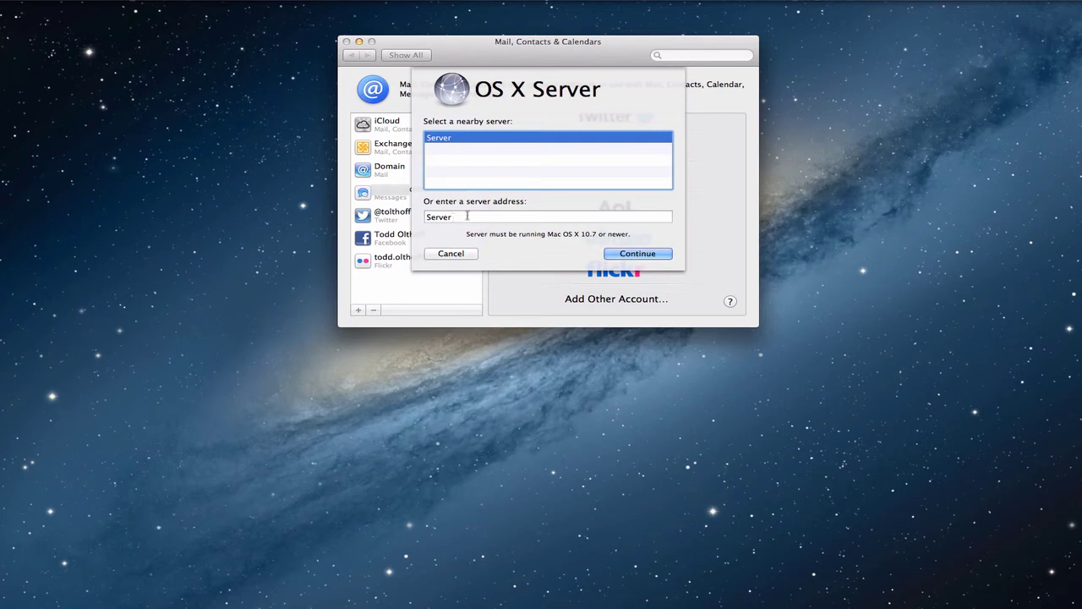
{"action": "left_click", "coordinate": [637, 254]}
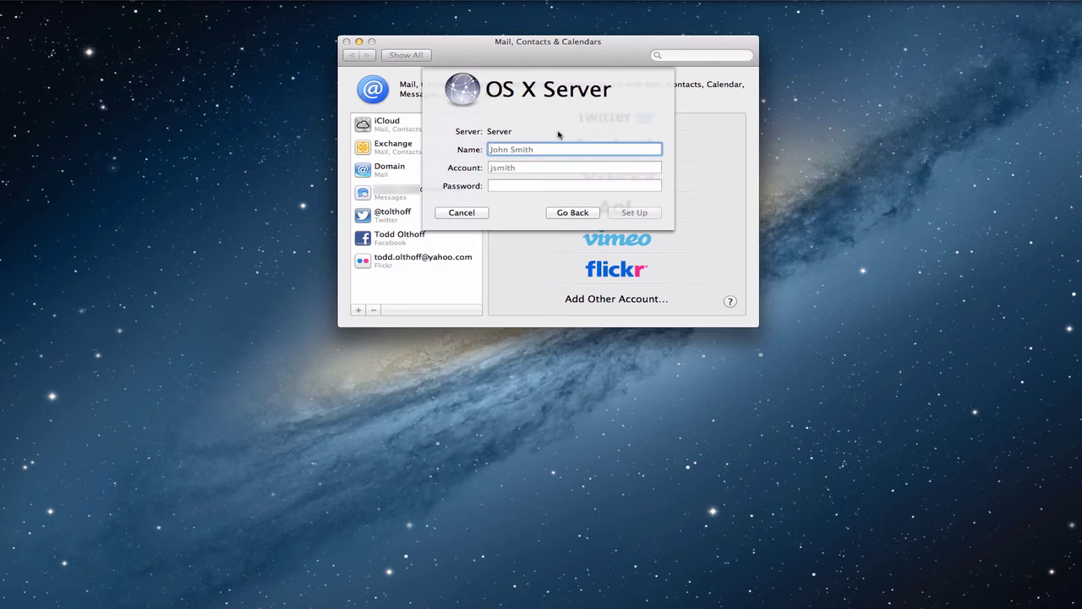
Enter the user's full name, account name and password, and add it for Calendars & Reminders.
{"action": "type", "text": "Todd Olthoff"}
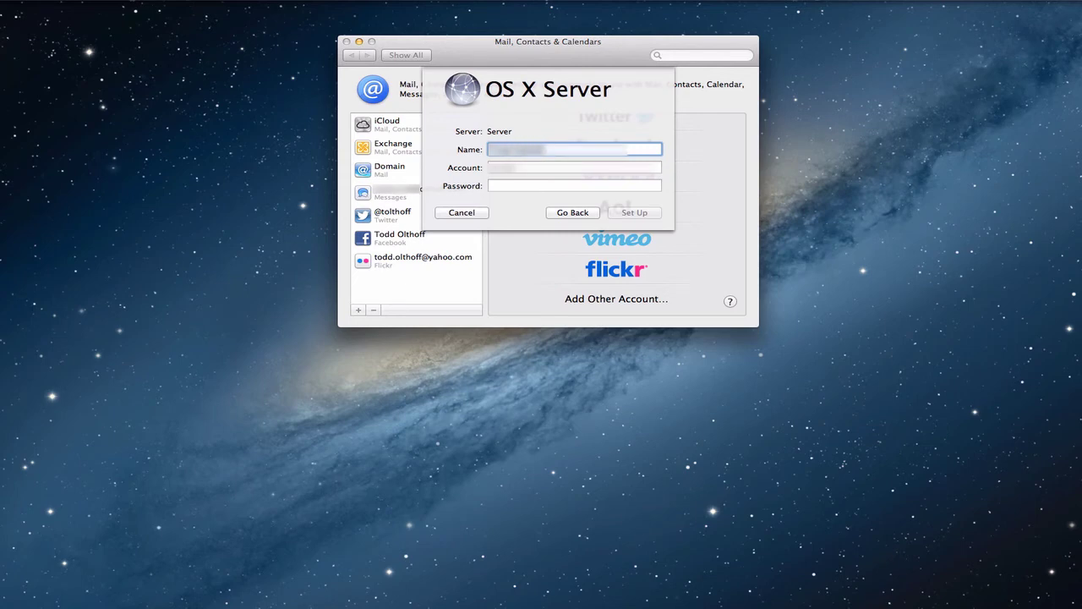
{"action": "key", "text": "Tab"}
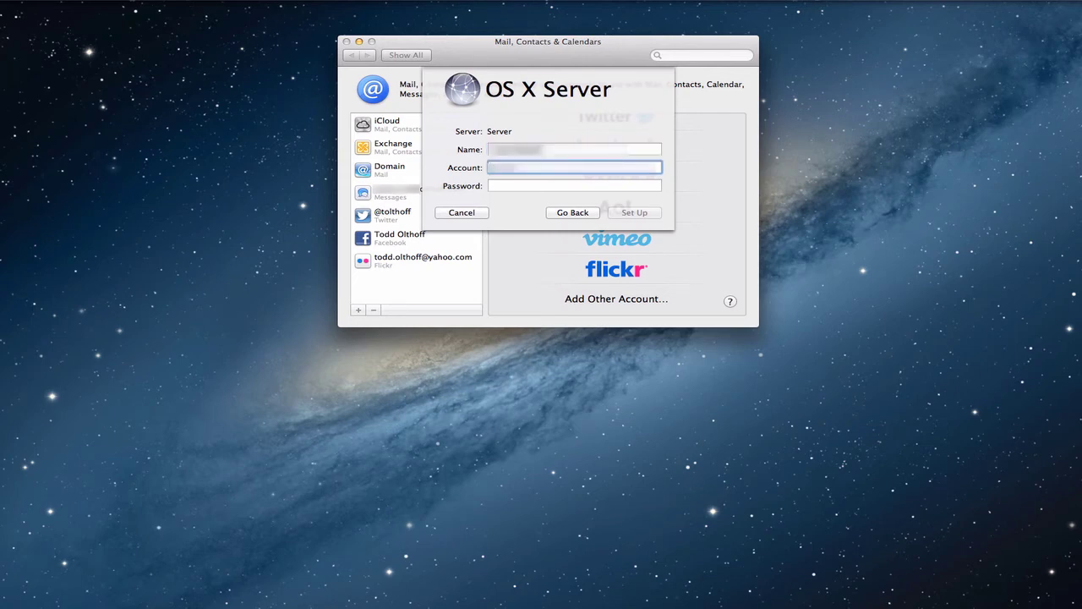
{"action": "type", "text": "todd"}
{"action": "key", "text": "Tab"}
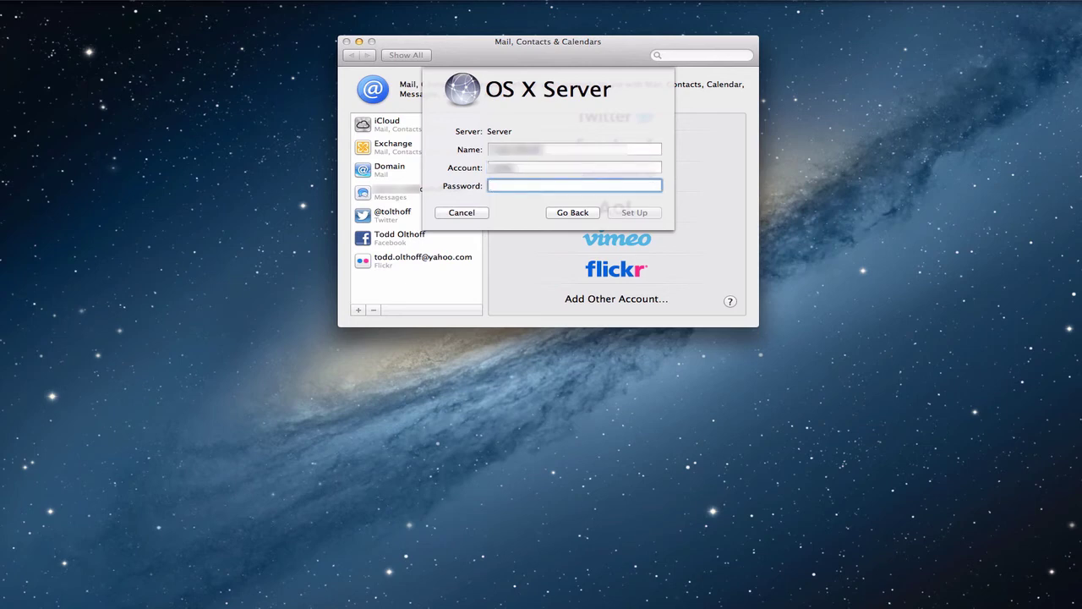
{"action": "type", "text": "••••••••••"}
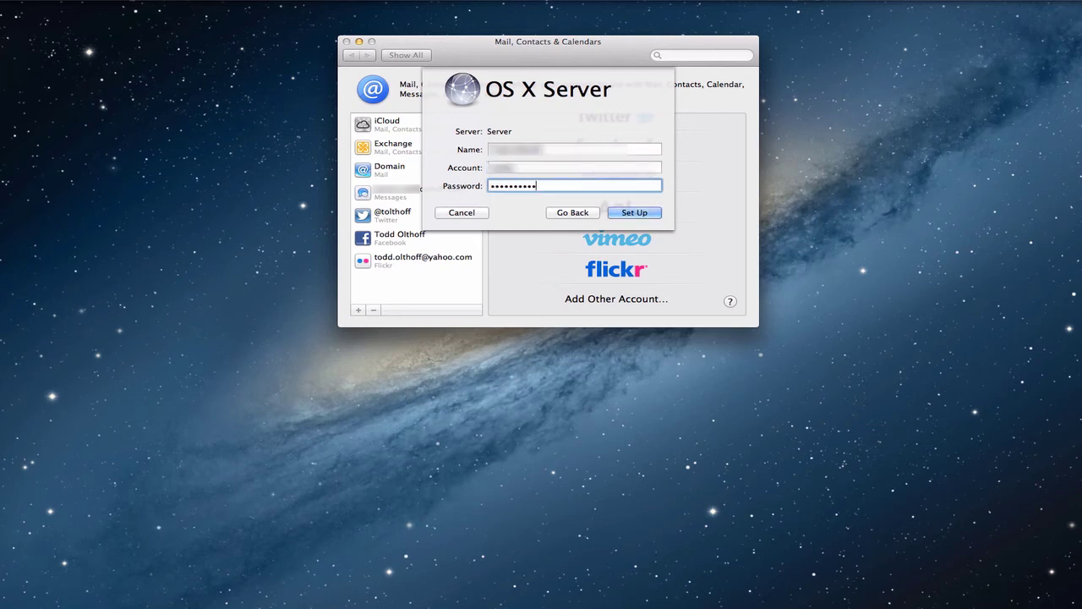
{"action": "type", "text": "••"}
{"action": "left_click", "coordinate": [634, 213]}
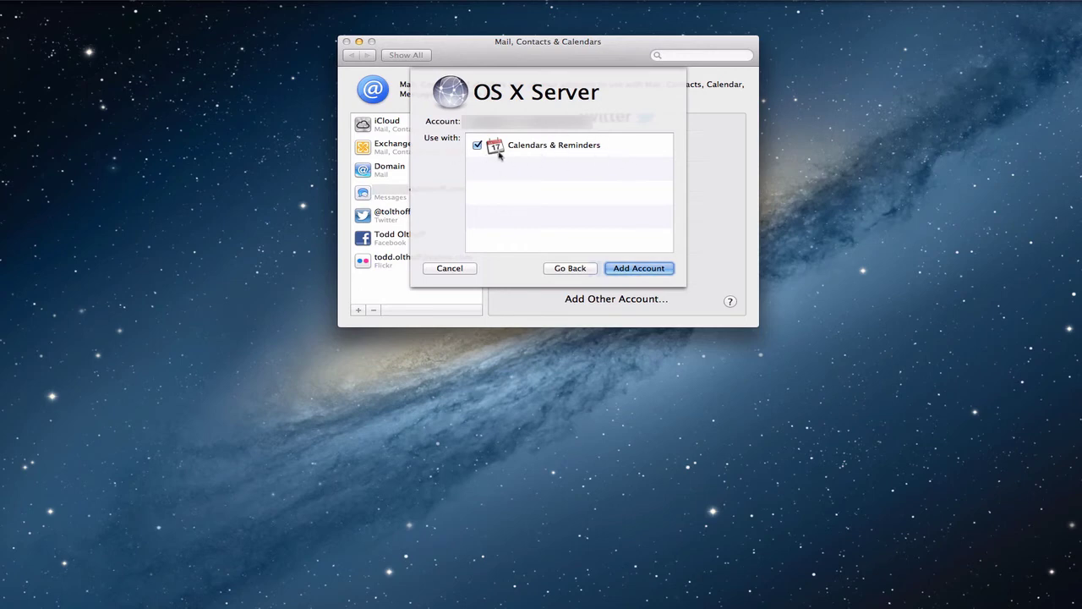
{"action": "left_click", "coordinate": [640, 269]}
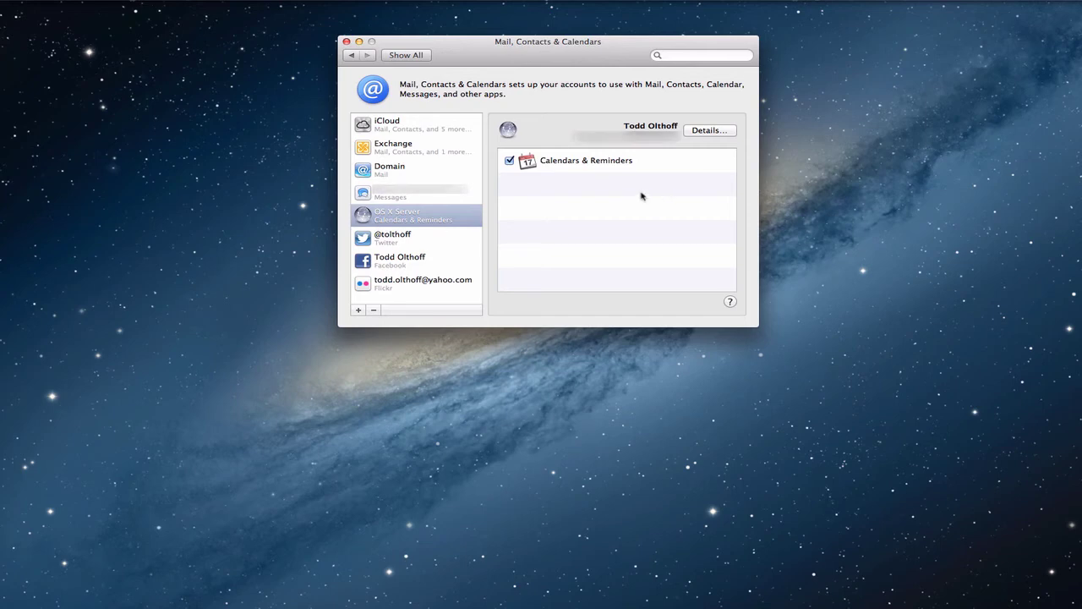
Close System Preferences and locate the OS X Server calendar in Calendar's sidebar.
{"action": "left_click", "coordinate": [359, 40]}
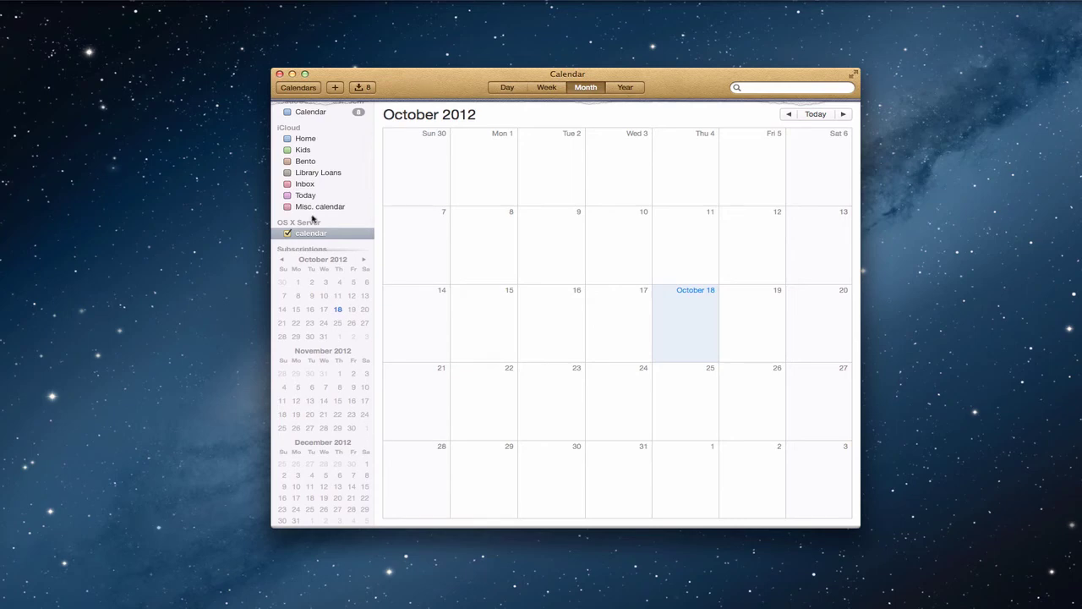
{"action": "scroll", "coordinate": [314, 157], "scroll_direction": "up", "scroll_amount": 2}
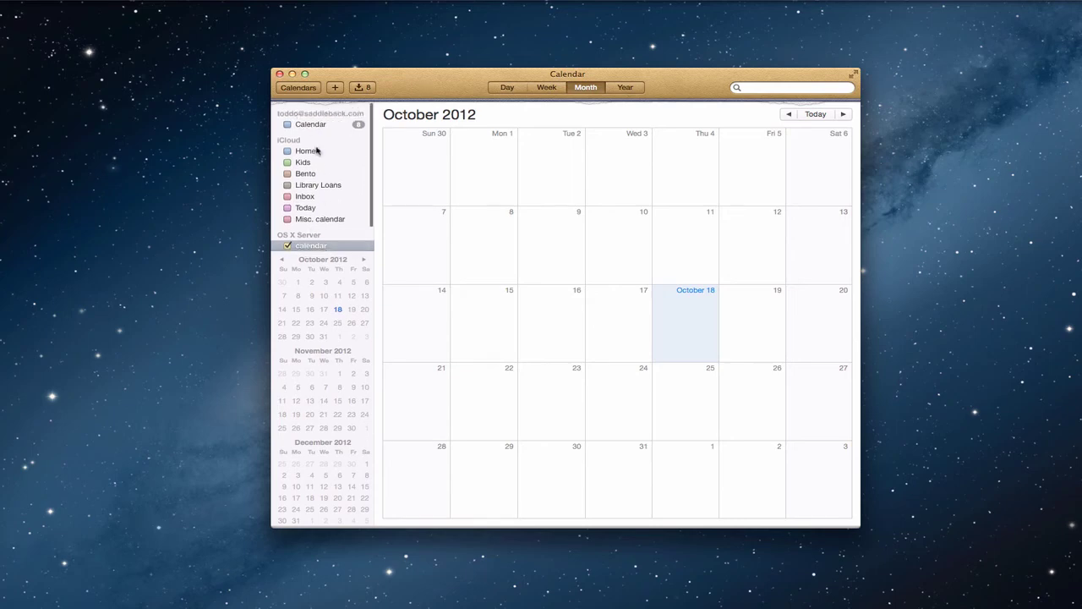
{"action": "scroll", "coordinate": [311, 159], "scroll_direction": "down", "scroll_amount": 2}
{"action": "scroll", "coordinate": [310, 159], "scroll_direction": "down", "scroll_amount": 2}
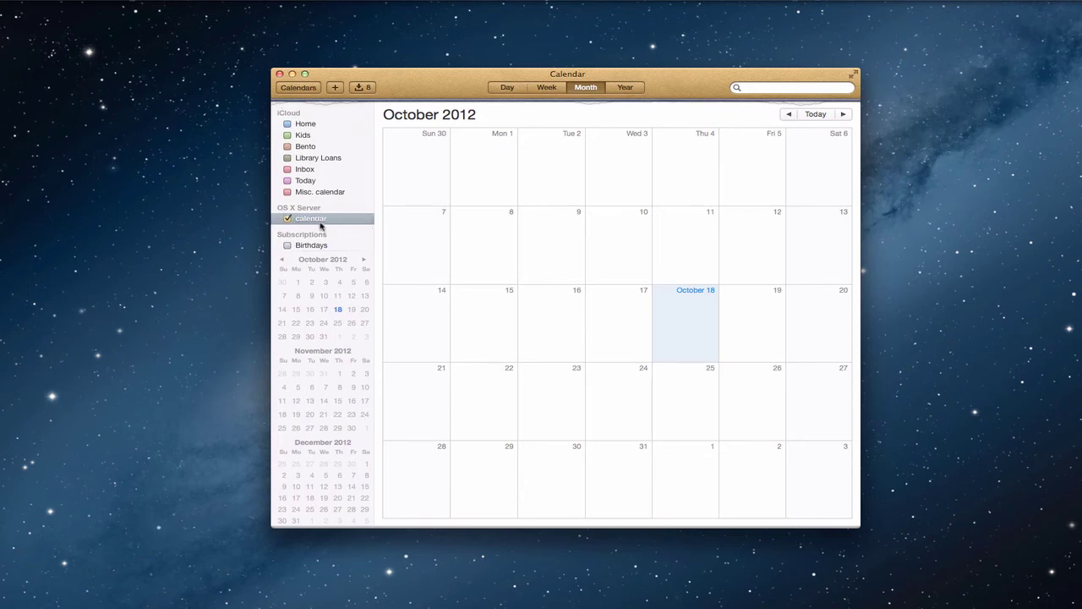
Create an event on October 18 titled 'Parent Time'.
{"action": "mouse_move", "coordinate": [321, 224]}
{"action": "double_click", "coordinate": [683, 322]}
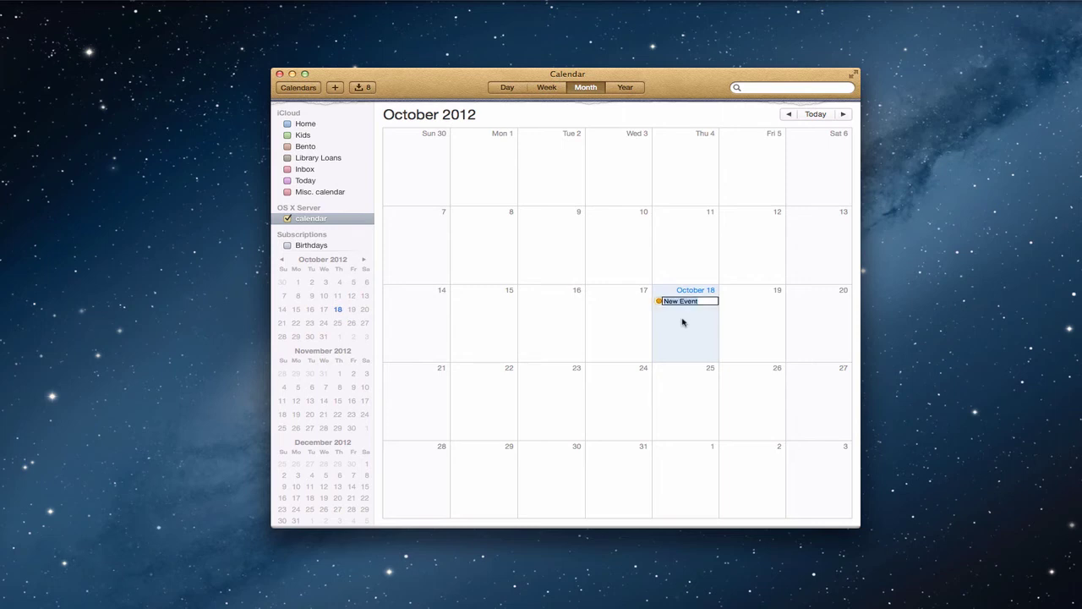
{"action": "double_click", "coordinate": [659, 302]}
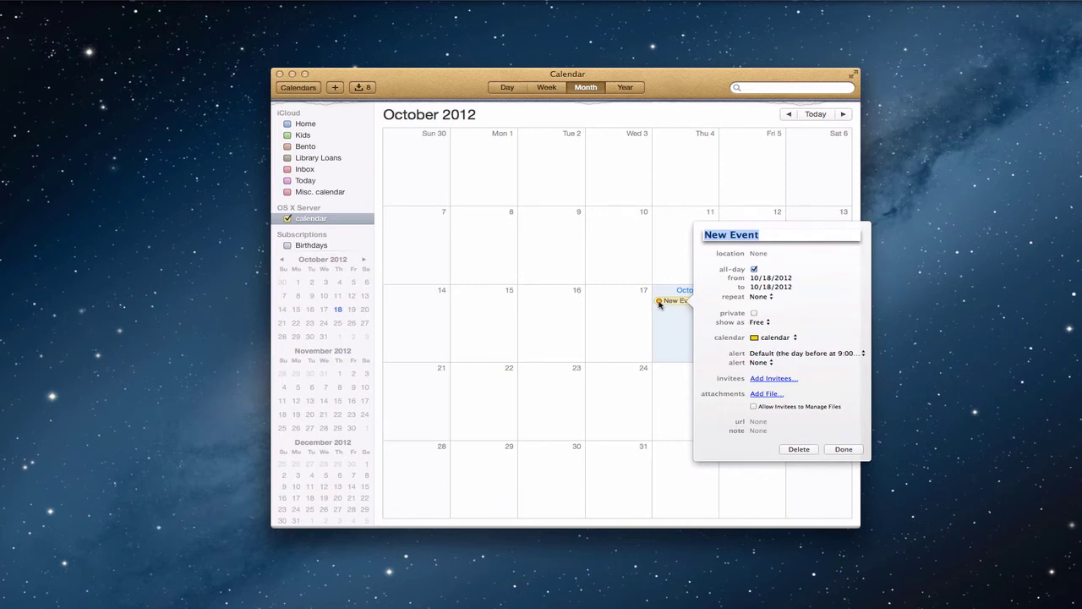
{"action": "type", "text": "Parent "}
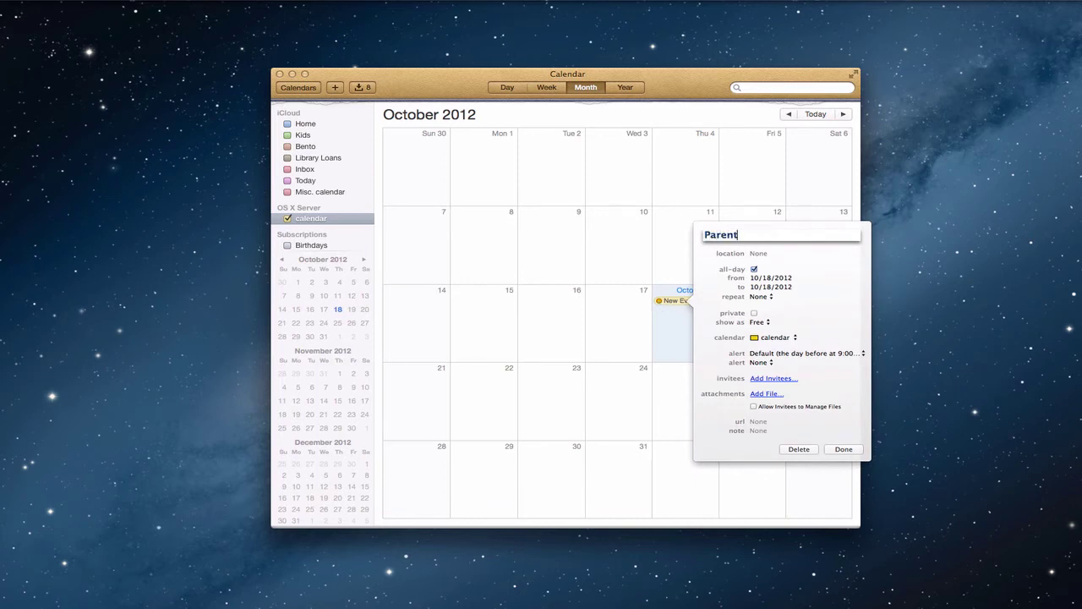
{"action": "type", "text": "Time"}
Set the event's location to the server's Living Room suggestion.
{"action": "left_click", "coordinate": [772, 253]}
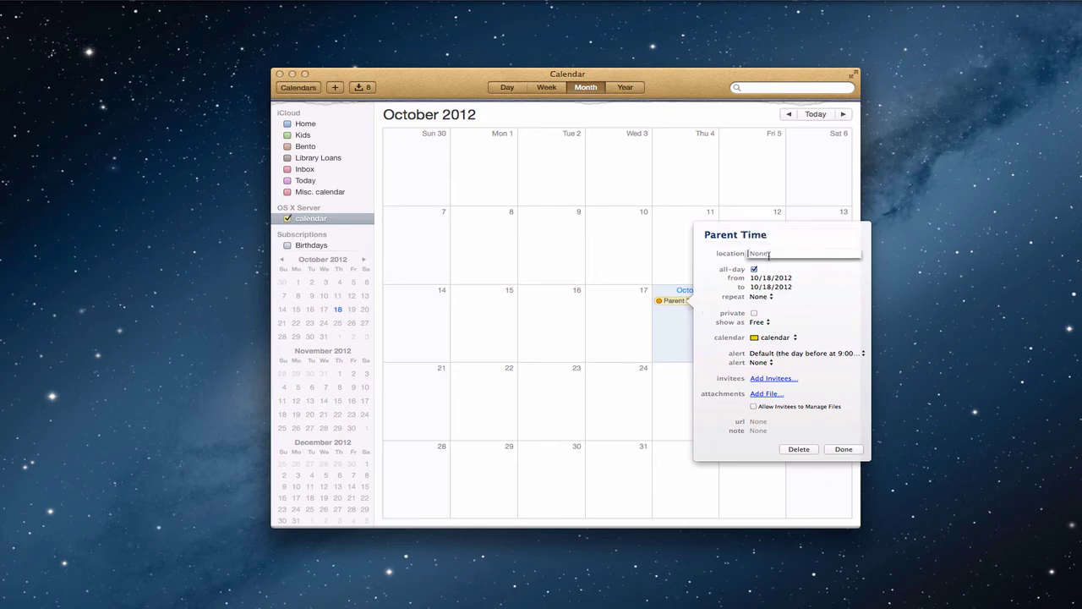
{"action": "type", "text": "Lib"}
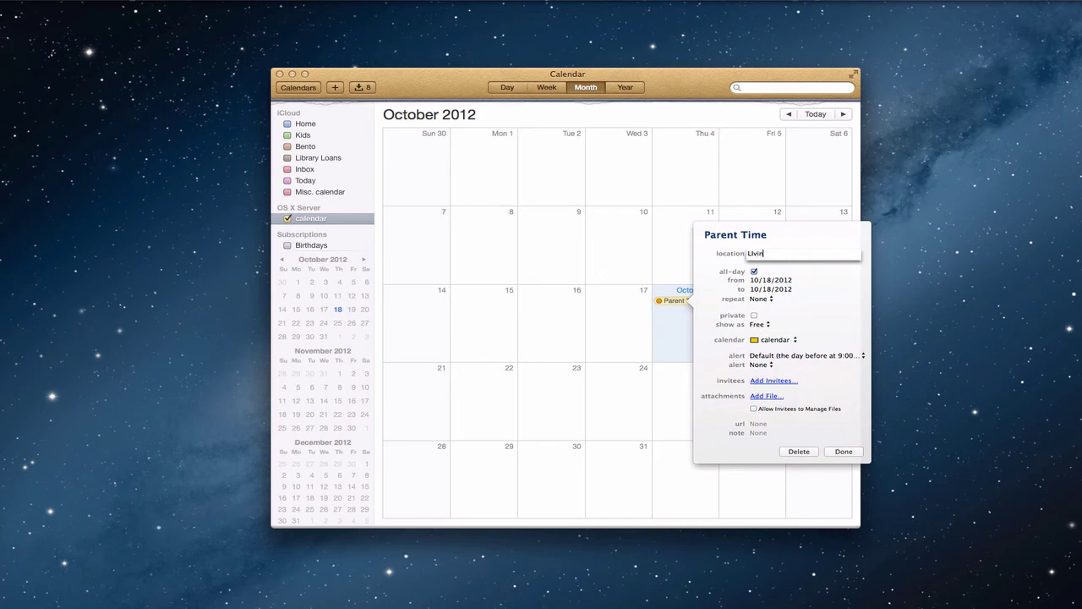
{"action": "key", "text": "BackSpace"}
{"action": "key", "text": "BackSpace"}
{"action": "type", "text": "iving"}
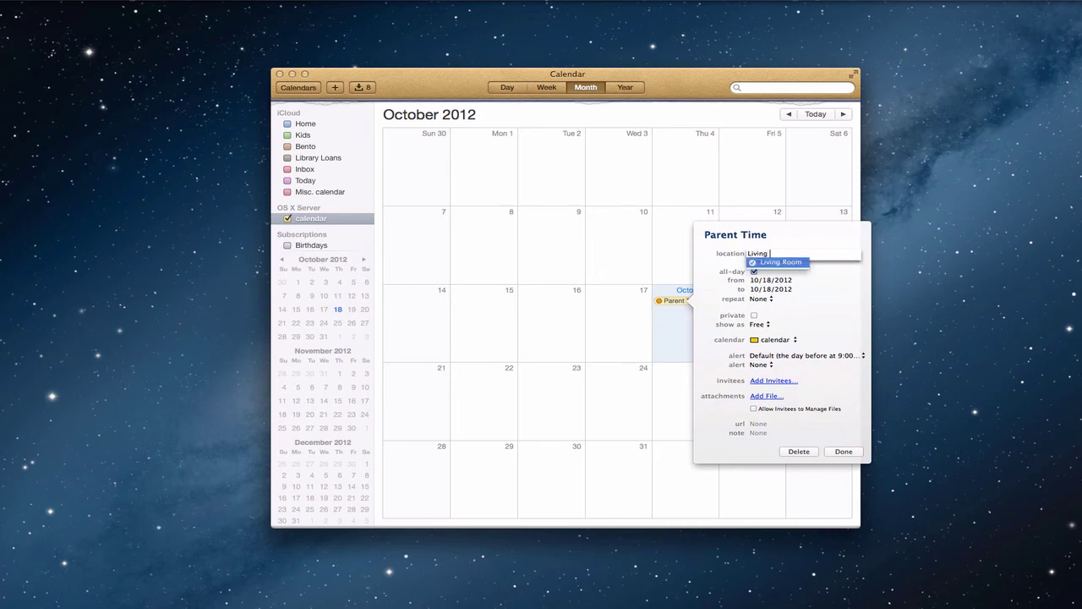
{"action": "left_click", "coordinate": [789, 263]}
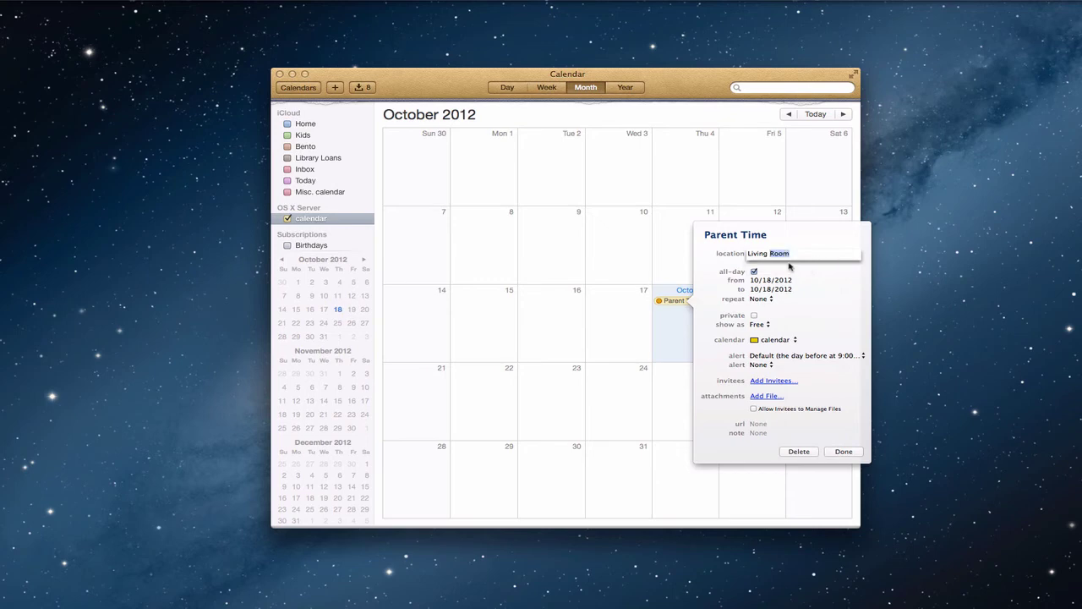
{"action": "key", "text": "Return"}
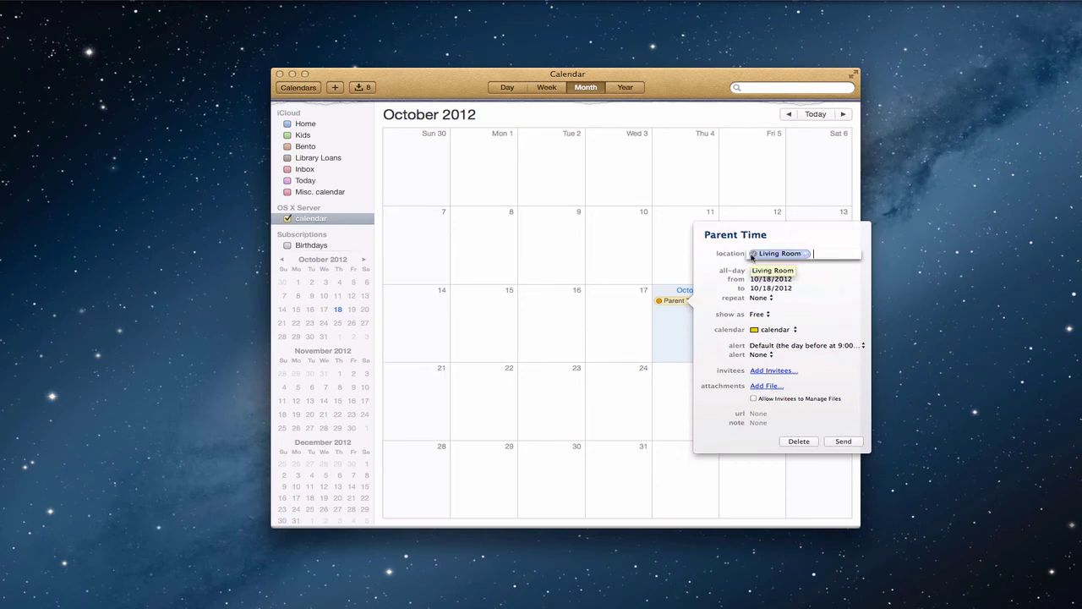
{"action": "left_click", "coordinate": [807, 254]}
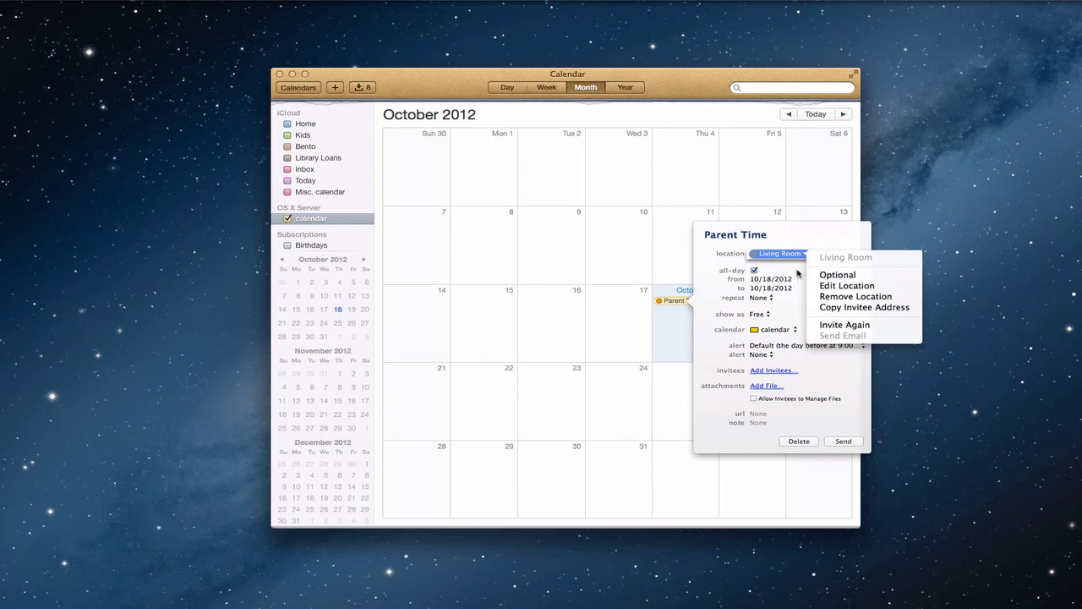
{"action": "left_click", "coordinate": [824, 275]}
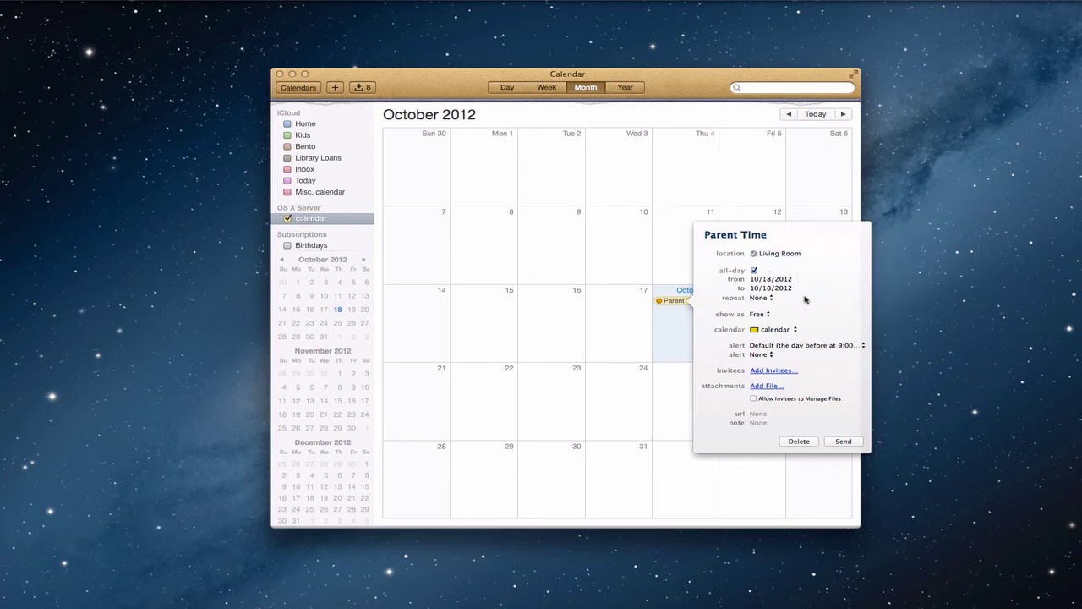
Make Parent Time a timed event starting at 7:00 PM and invite another server user.
{"action": "left_click", "coordinate": [754, 270]}
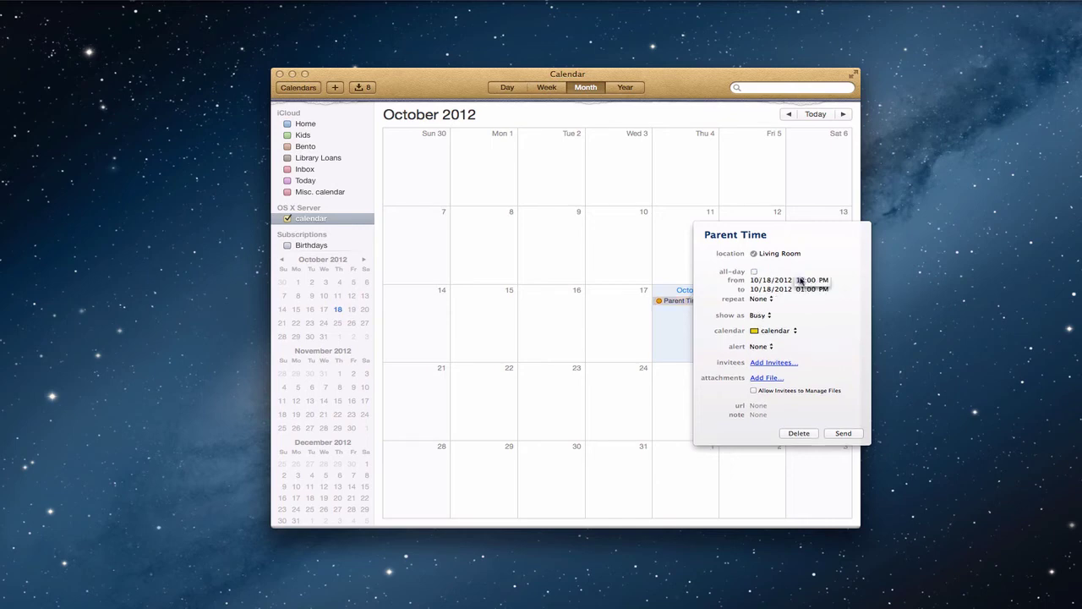
{"action": "type", "text": "7"}
{"action": "left_click", "coordinate": [773, 363]}
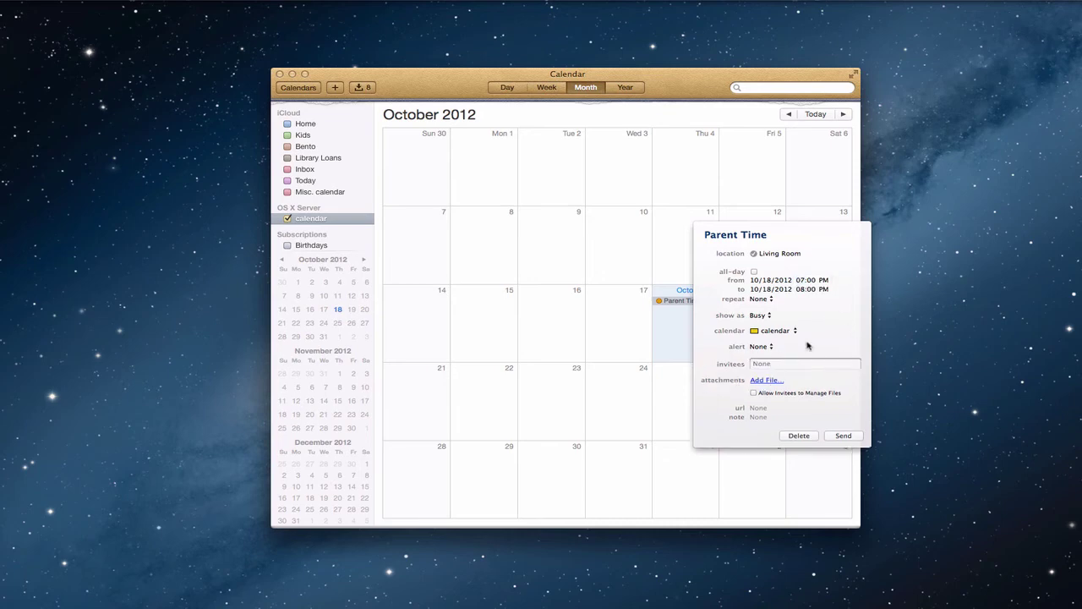
{"action": "type", "text": "cheryl"}
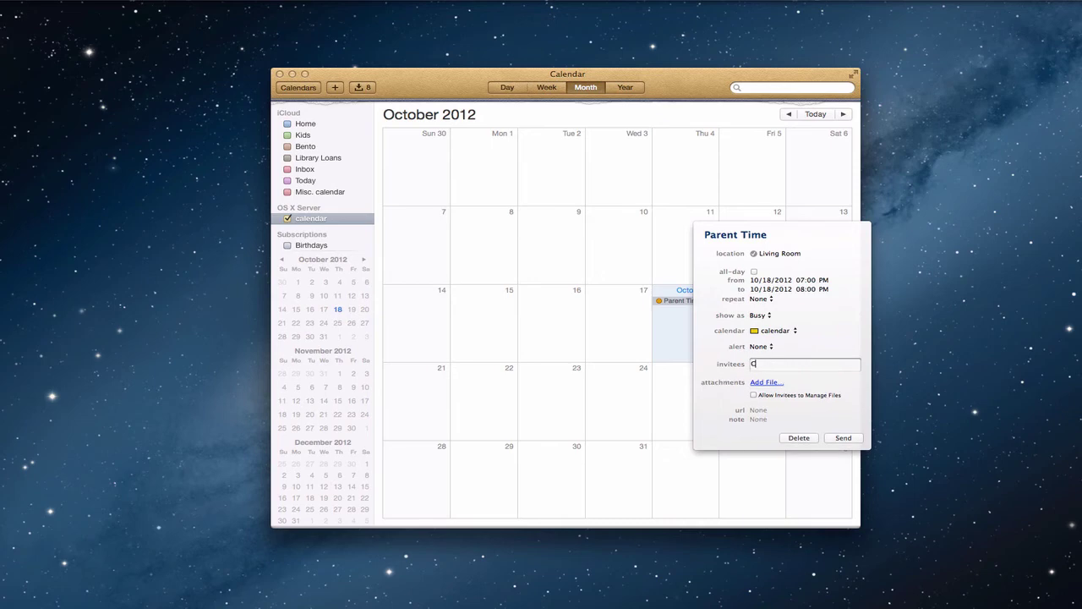
{"action": "left_click", "coordinate": [817, 380]}
{"action": "left_click", "coordinate": [775, 367]}
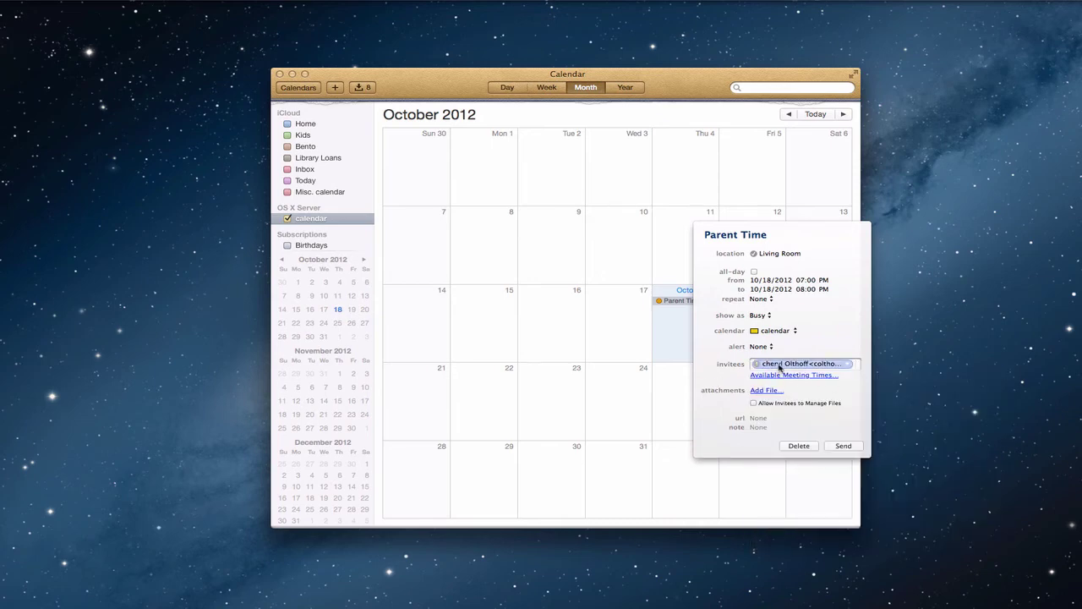
{"action": "left_click", "coordinate": [850, 373]}
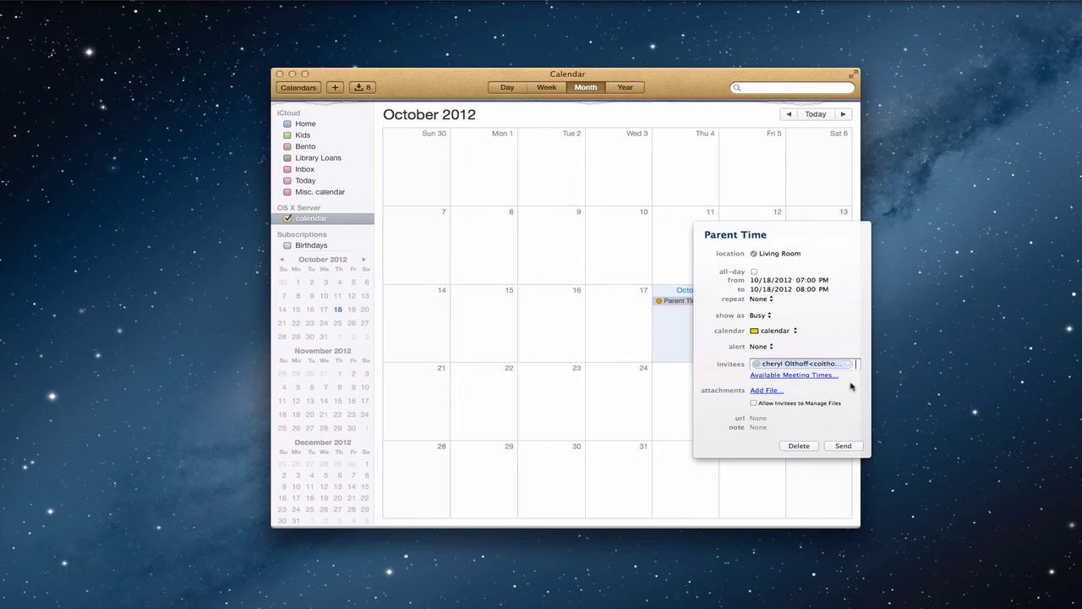
Add the Playstation 3 resource as an invitee and send the invitations.
{"action": "type", "text": "Playst"}
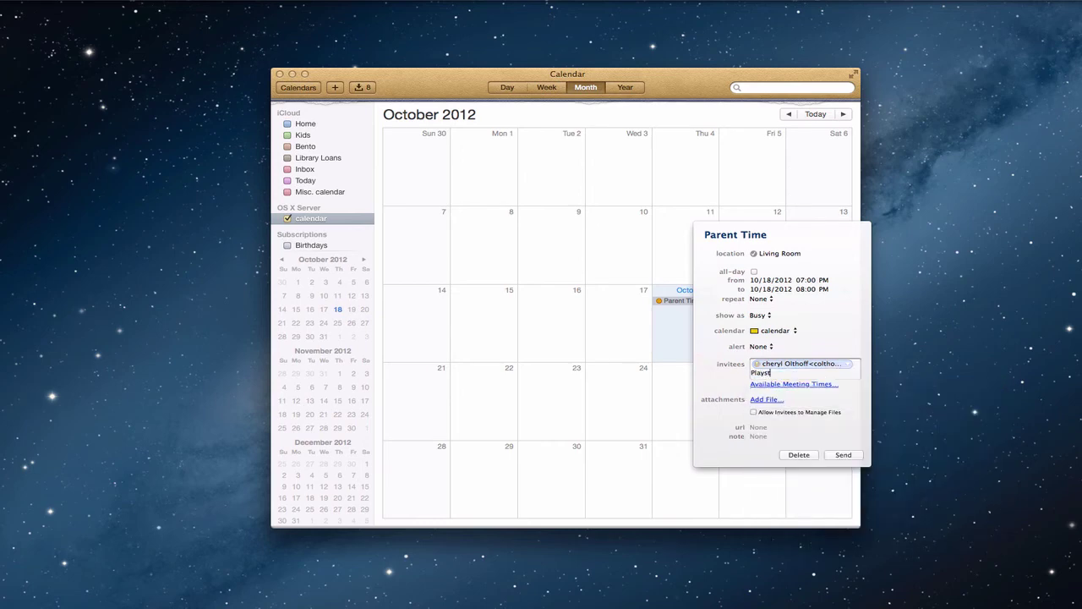
{"action": "type", "text": "ation 3"}
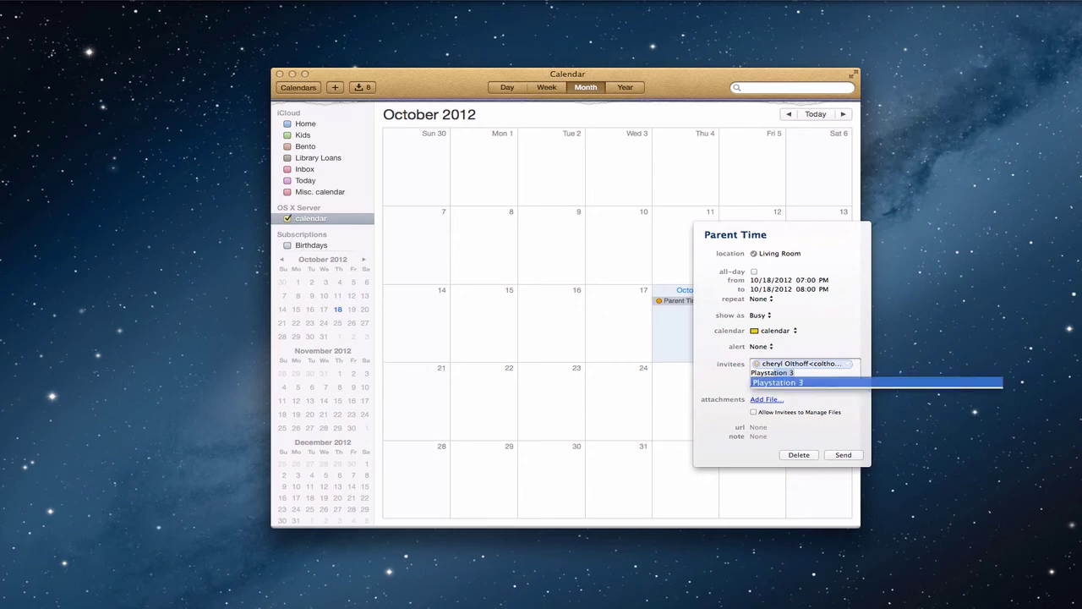
{"action": "key", "text": "Return"}
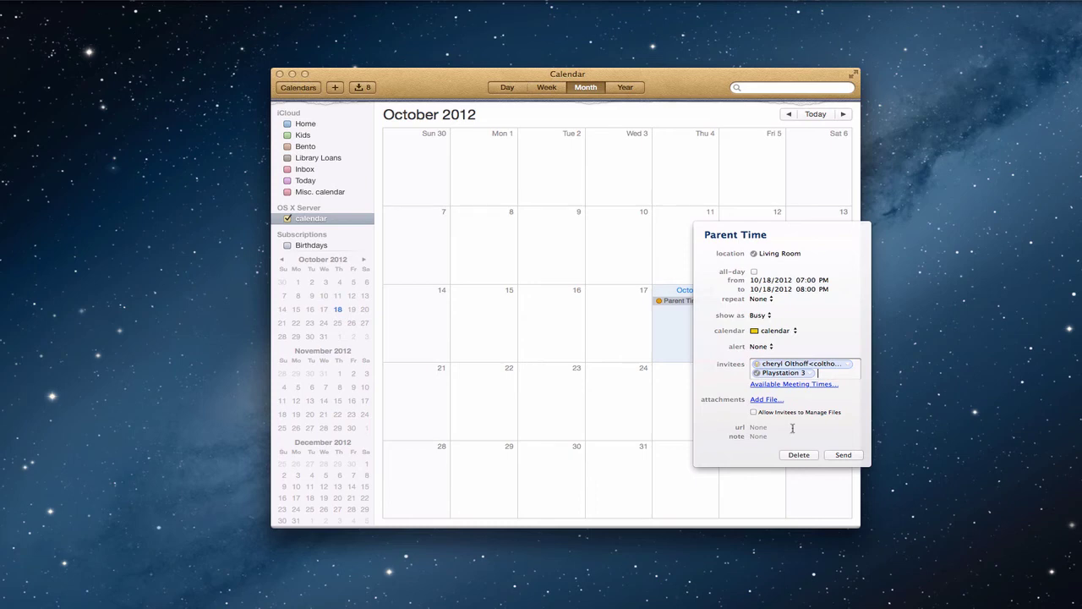
{"action": "left_click", "coordinate": [844, 455]}
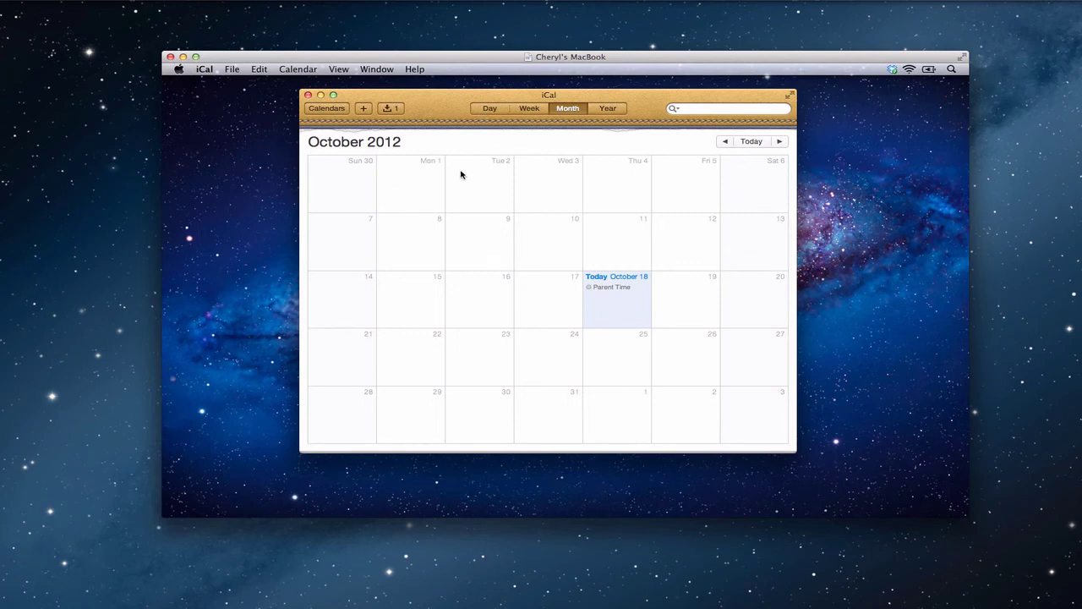
Accept the Parent Time invitation, then confirm in the event details that your status is Accept.
{"action": "left_click", "coordinate": [390, 108]}
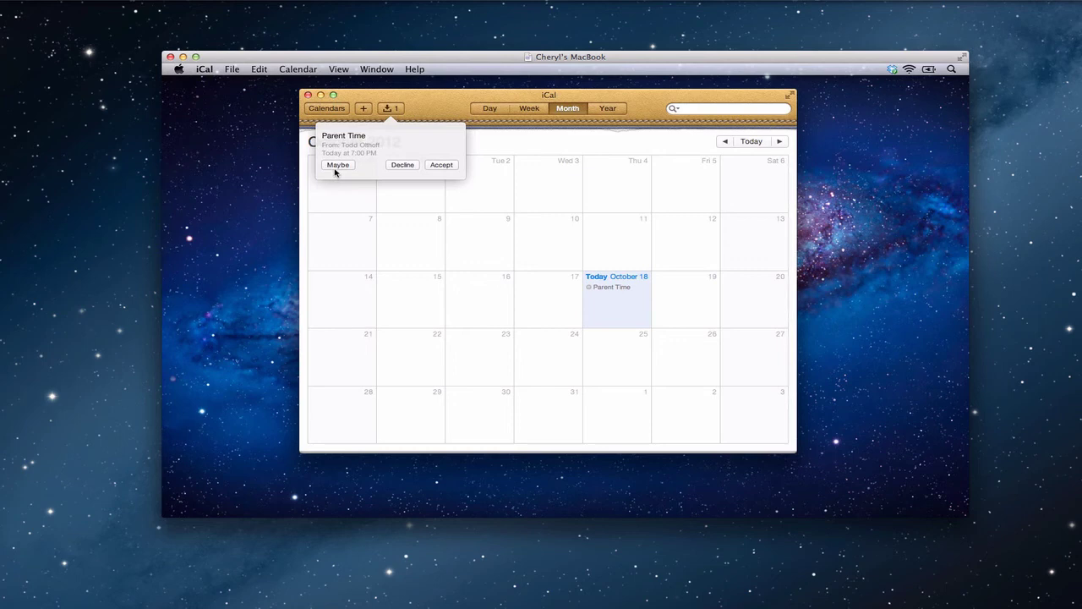
{"action": "left_click", "coordinate": [442, 165]}
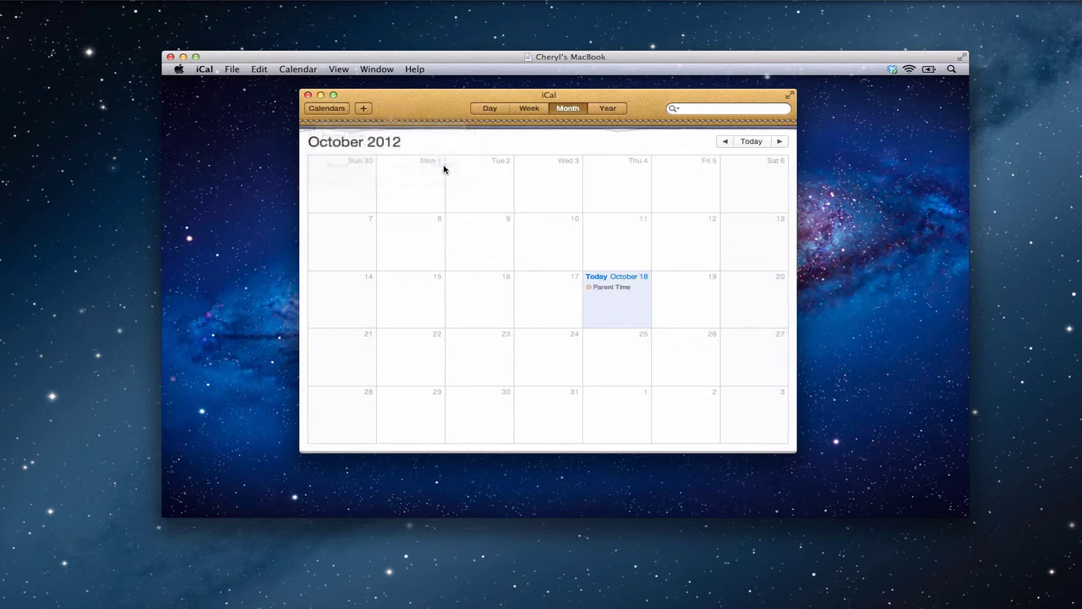
{"action": "left_click", "coordinate": [619, 289]}
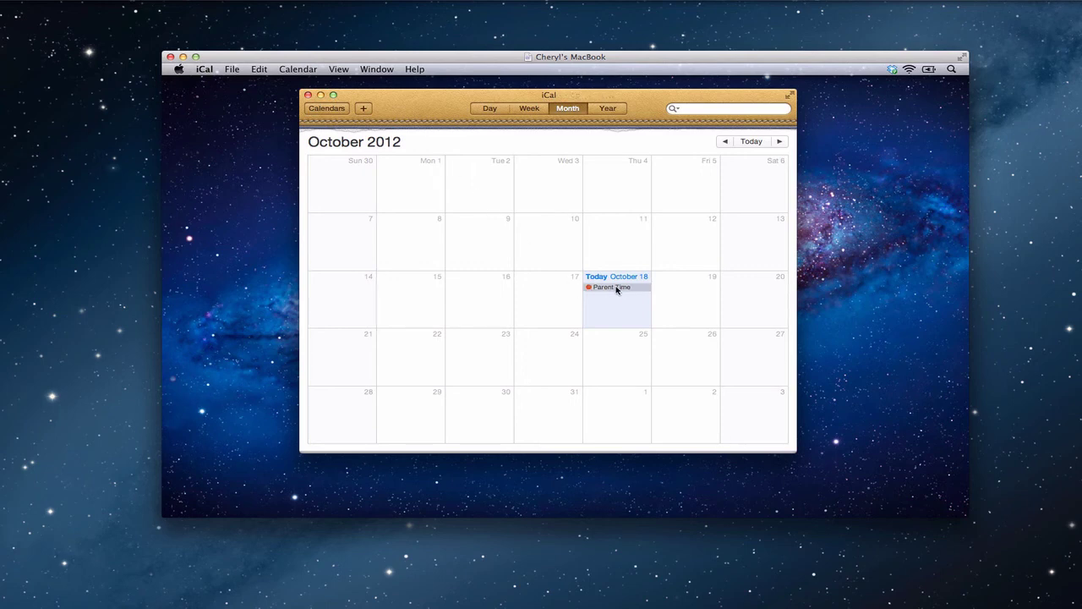
{"action": "double_click", "coordinate": [617, 288]}
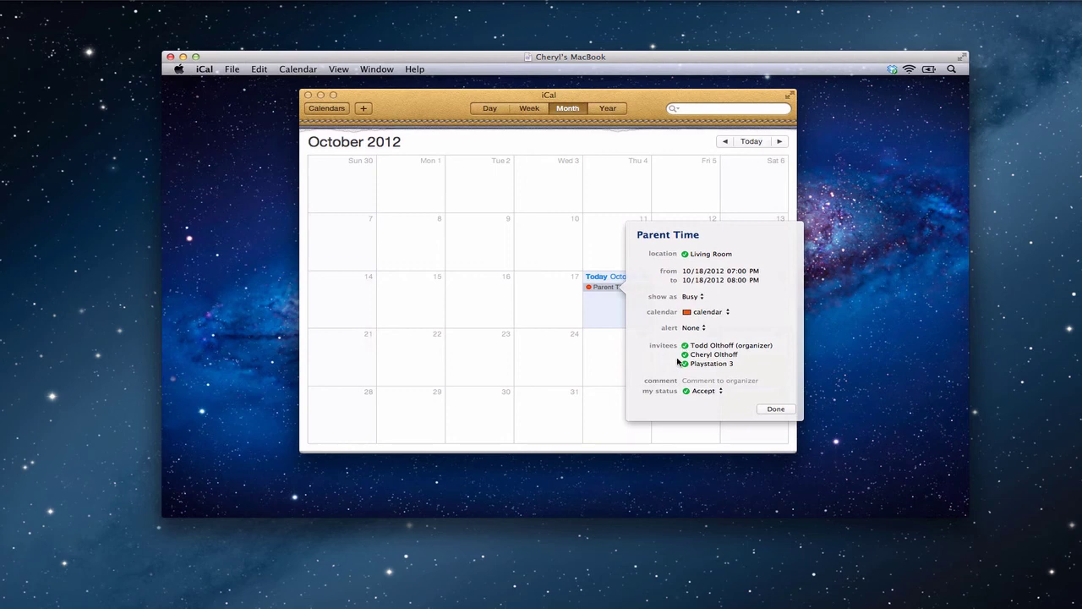
{"action": "left_click", "coordinate": [721, 391]}
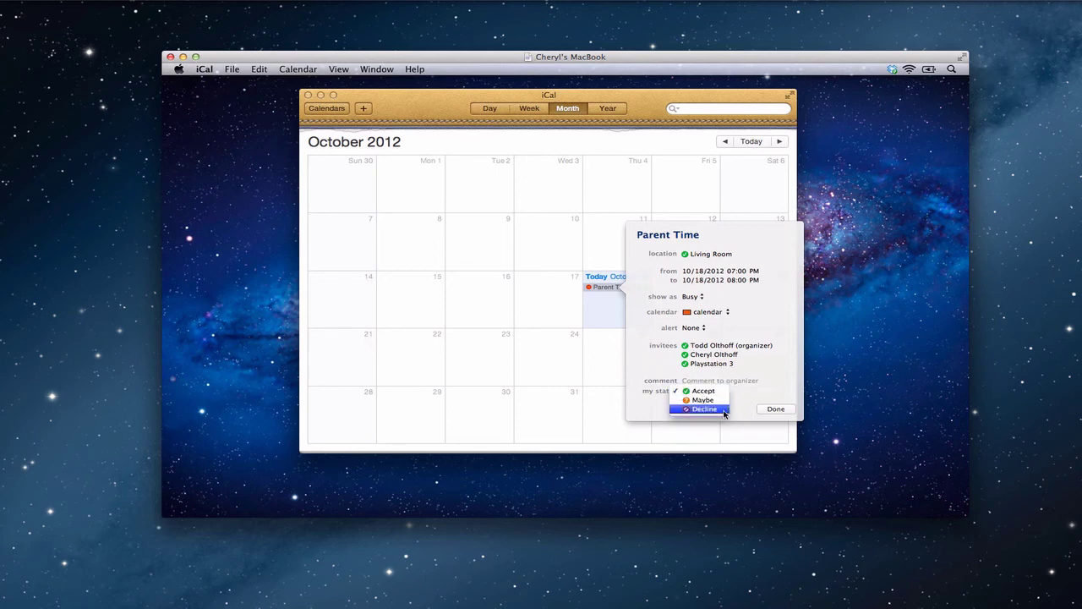
{"action": "left_click", "coordinate": [780, 386]}
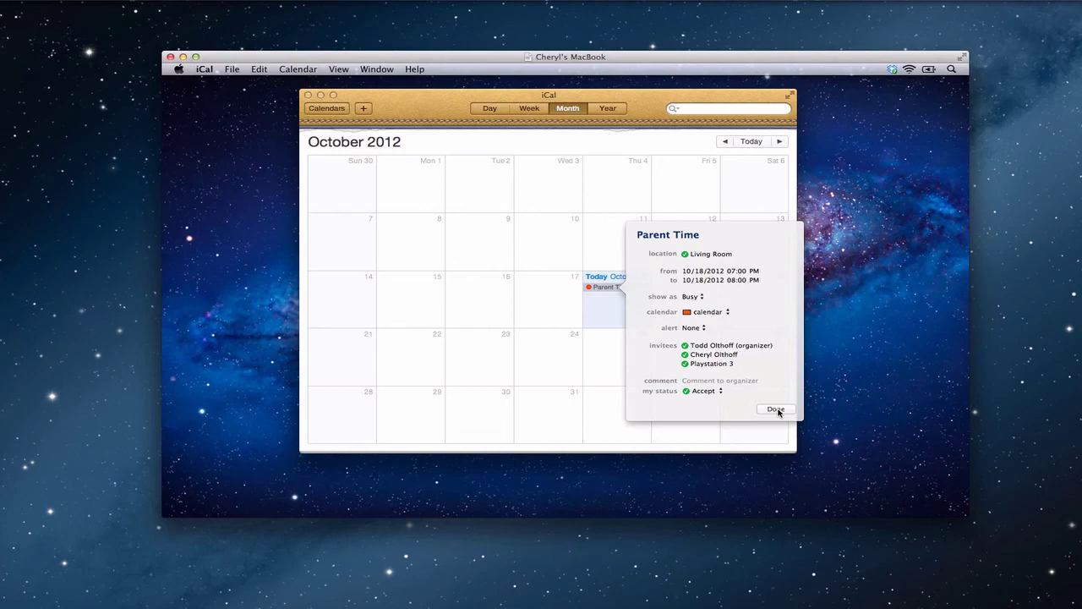
Close the Parent Time event details.
{"action": "left_click", "coordinate": [776, 411]}
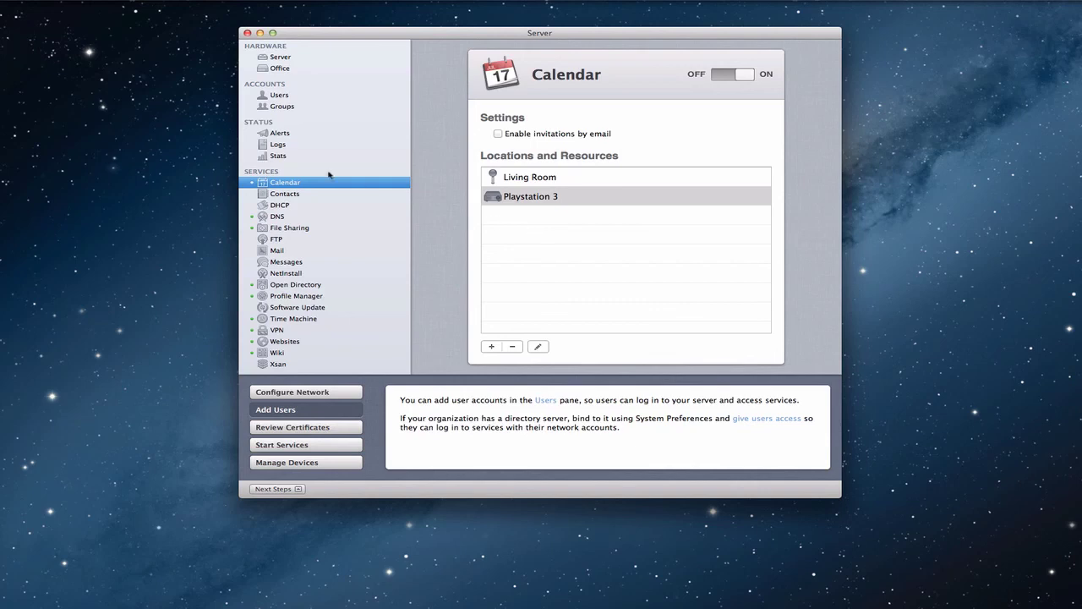
Start a new user 'Shared Calendar' (account sharedcalendar), then bring up Mail, Contacts & Calendars preferences.
{"action": "left_click", "coordinate": [280, 98]}
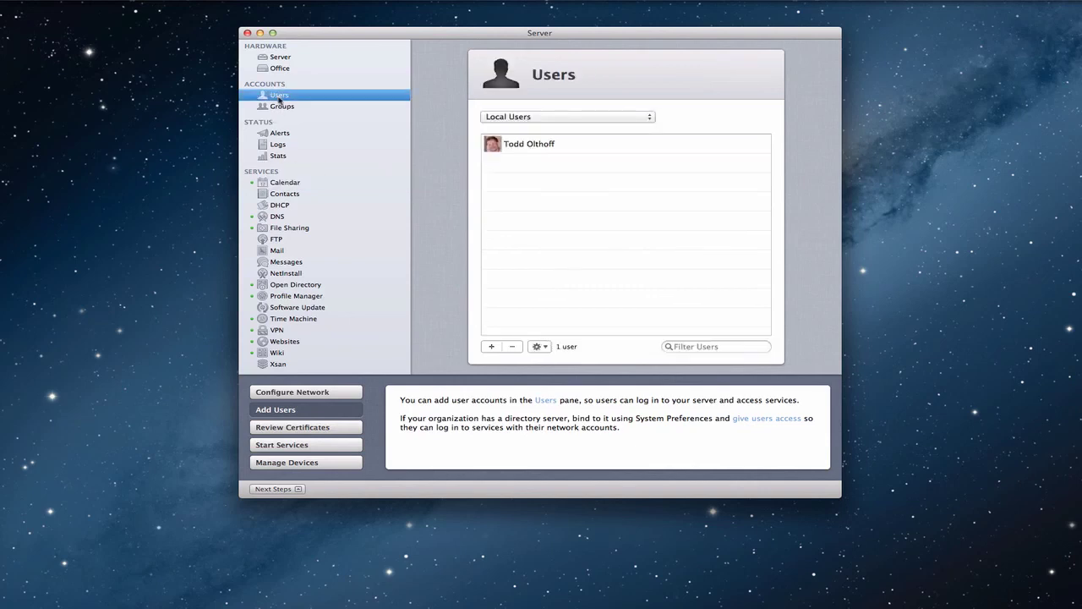
{"action": "left_click", "coordinate": [492, 347]}
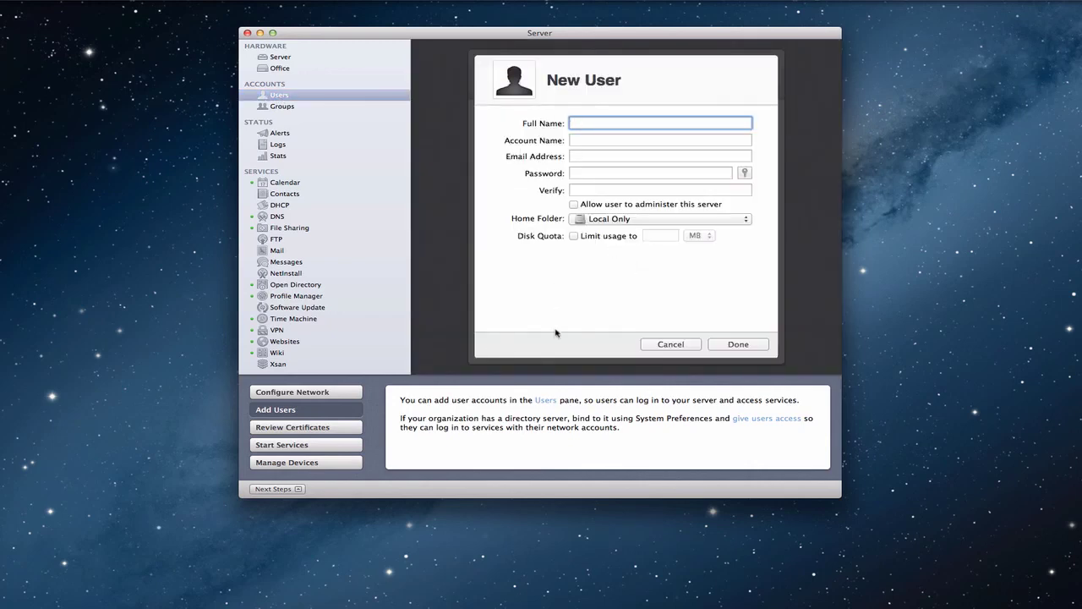
{"action": "type", "text": "Shared Calendar"}
{"action": "key", "text": "Tab"}
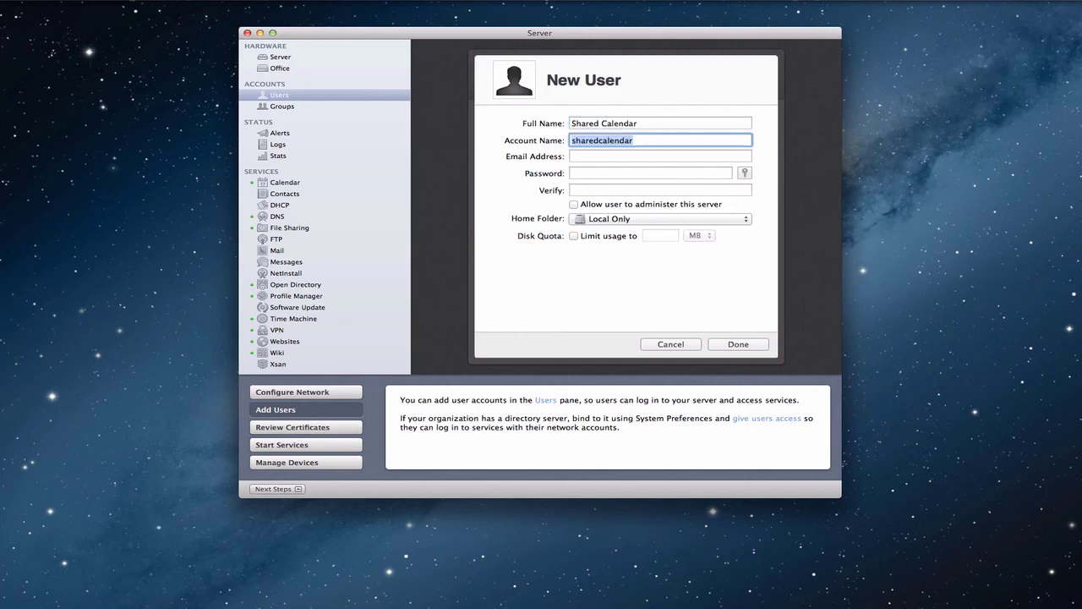
{"action": "key", "text": "Tab"}
{"action": "key", "text": "Tab"}
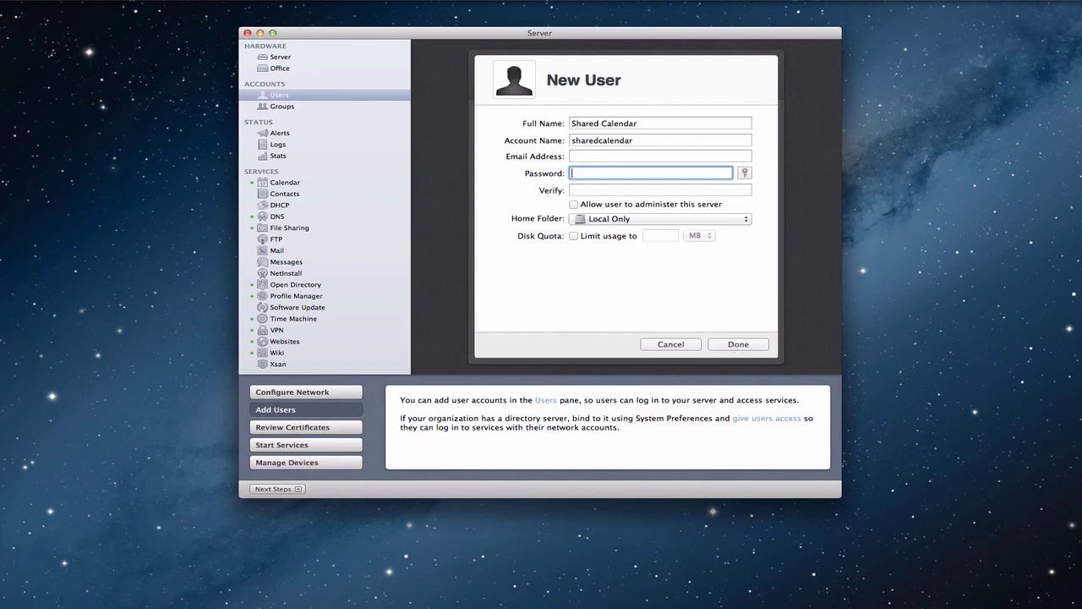
{"action": "left_click", "coordinate": [9, 2]}
{"action": "left_click", "coordinate": [50, 49]}
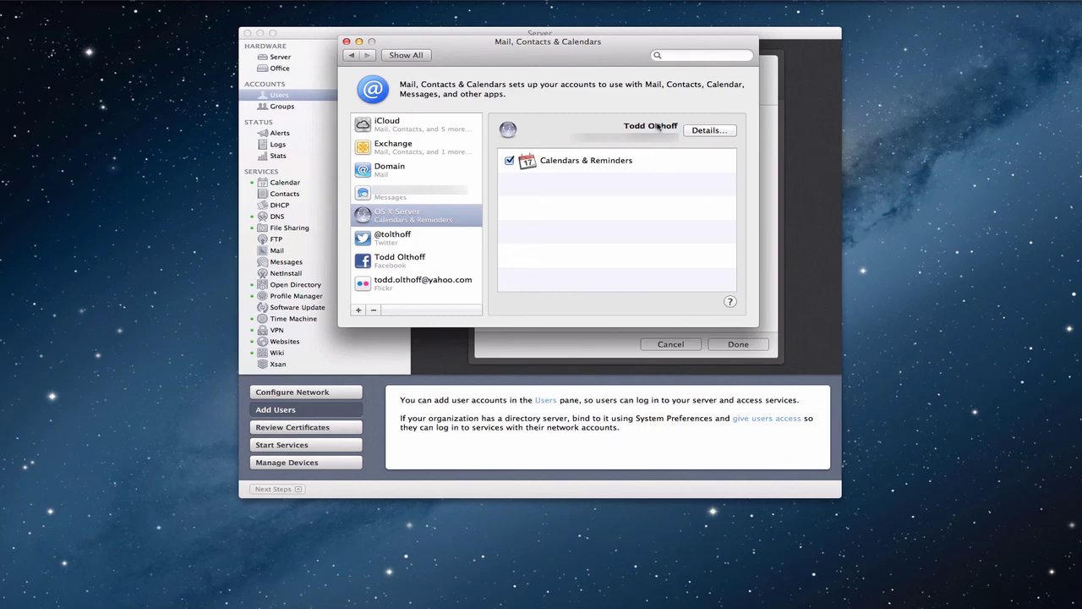
Show the OS X Server account's details with its name, password and description.
{"action": "left_click", "coordinate": [701, 131]}
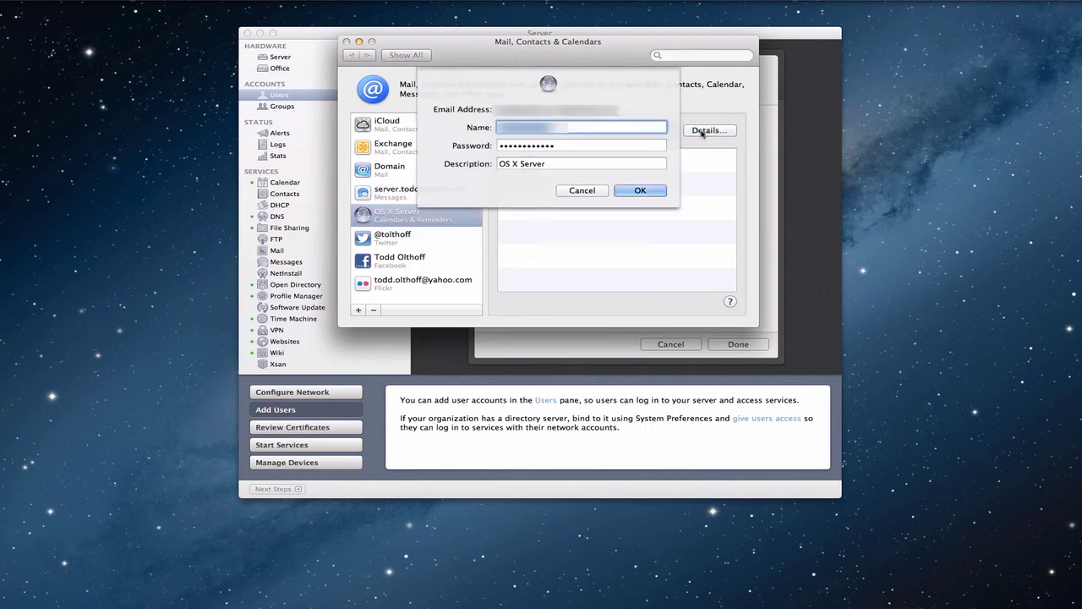